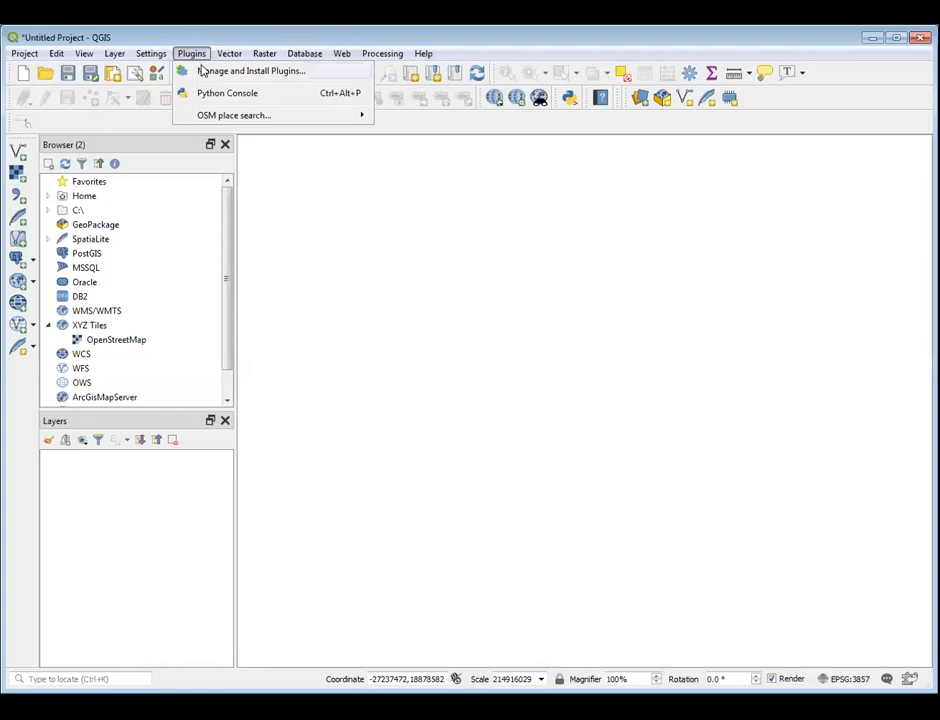
Search all available plugins for "QuickMa" in the plugin manager and show the details of QuickMapServices
left_click(280, 72)
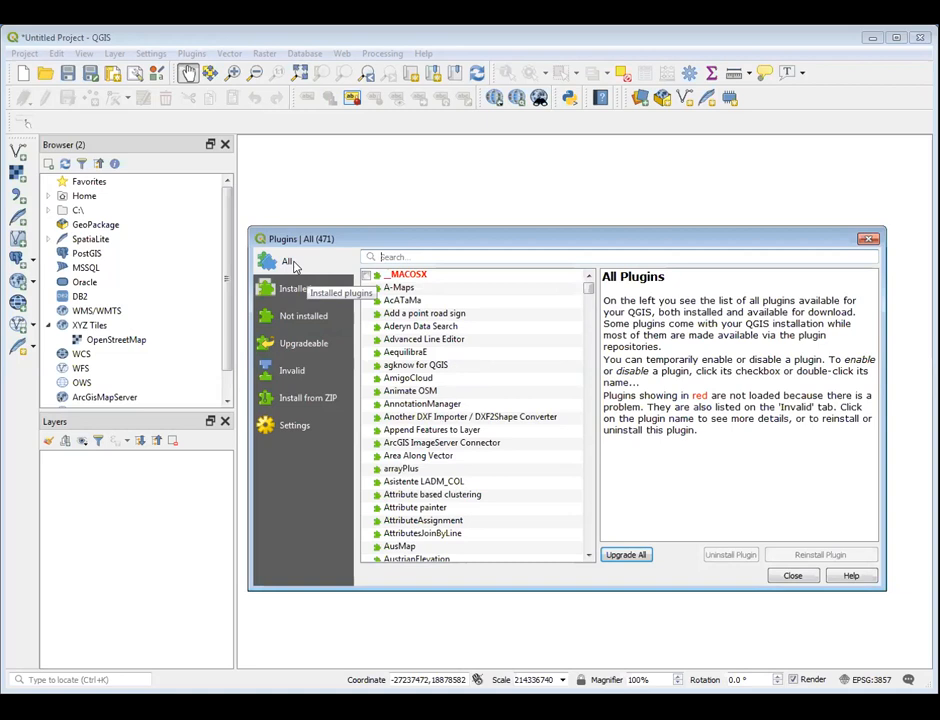
left_click(424, 258)
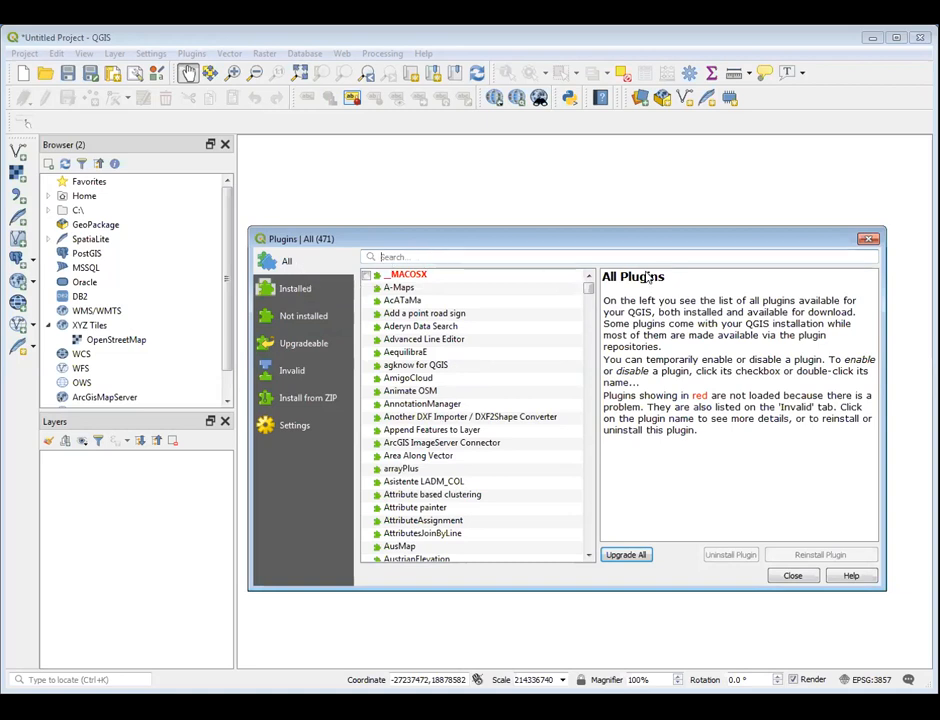
type("Quick")
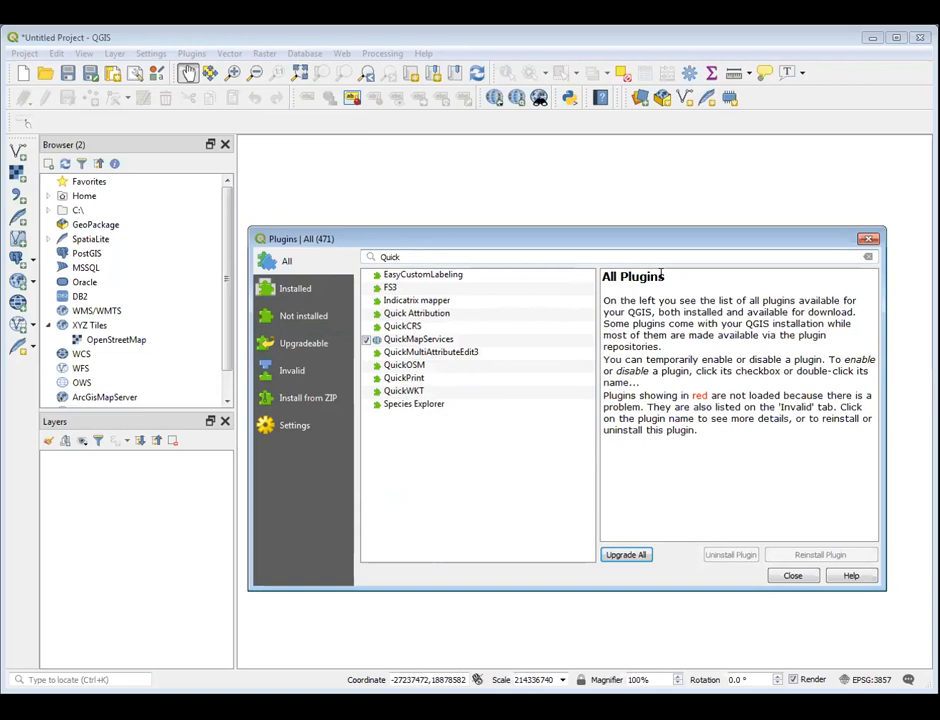
type("Ma")
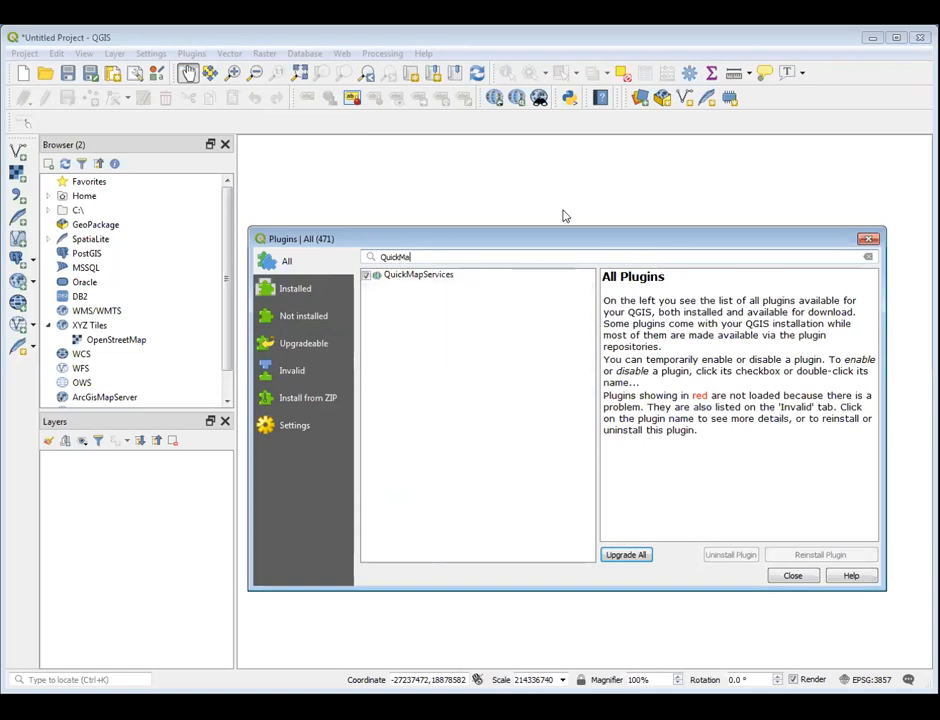
left_click(413, 277)
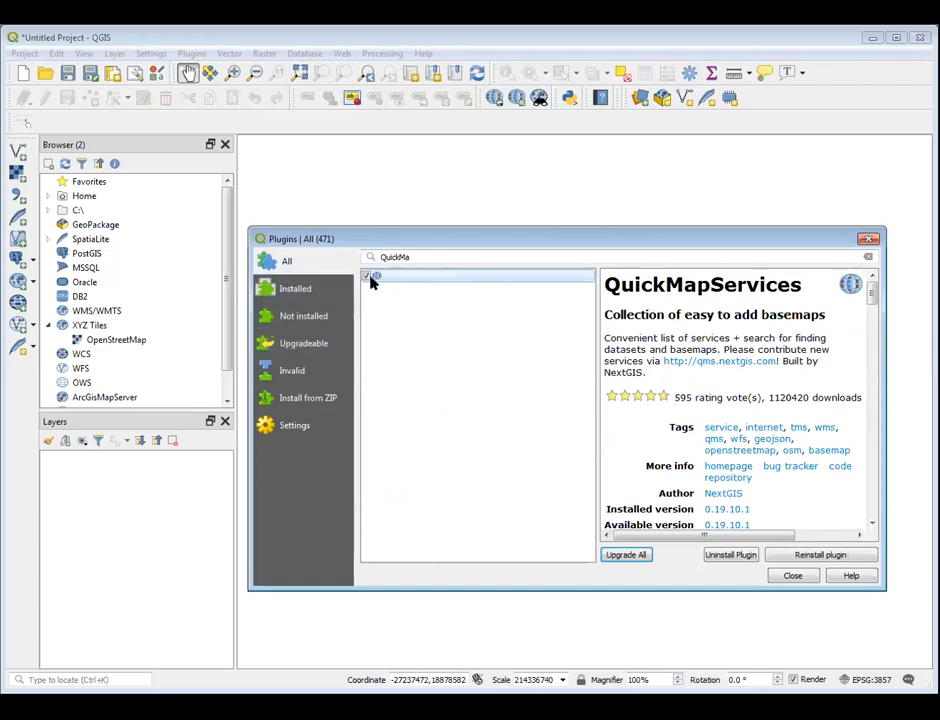
Check the installed plugins, return to the complete unfiltered plugin list and show the details of AequilibraE
left_click(293, 289)
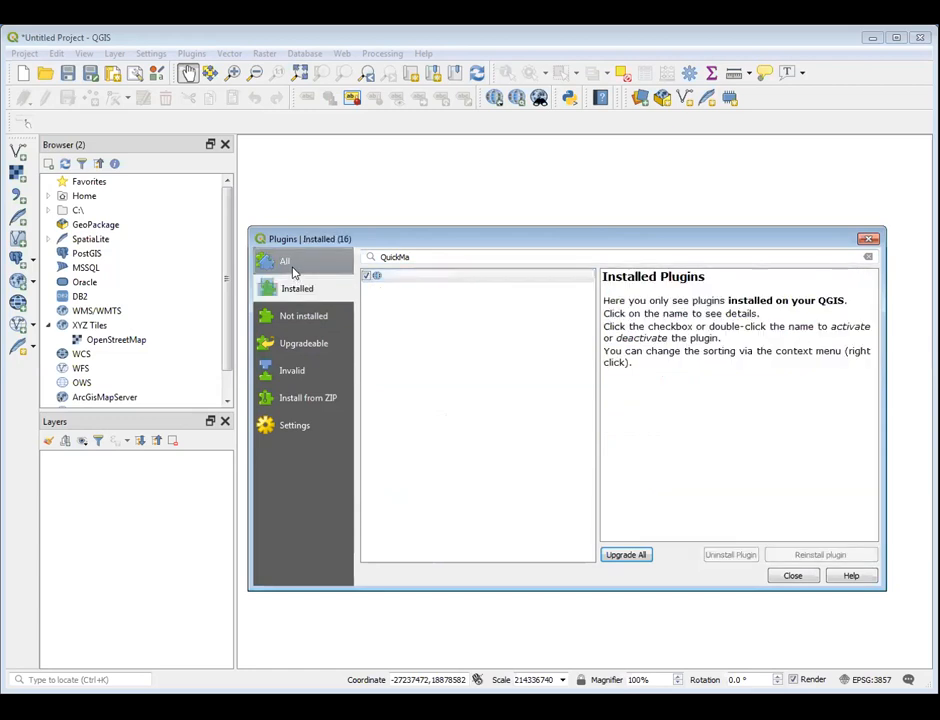
left_click(294, 266)
left_click_drag(422, 257, 370, 260)
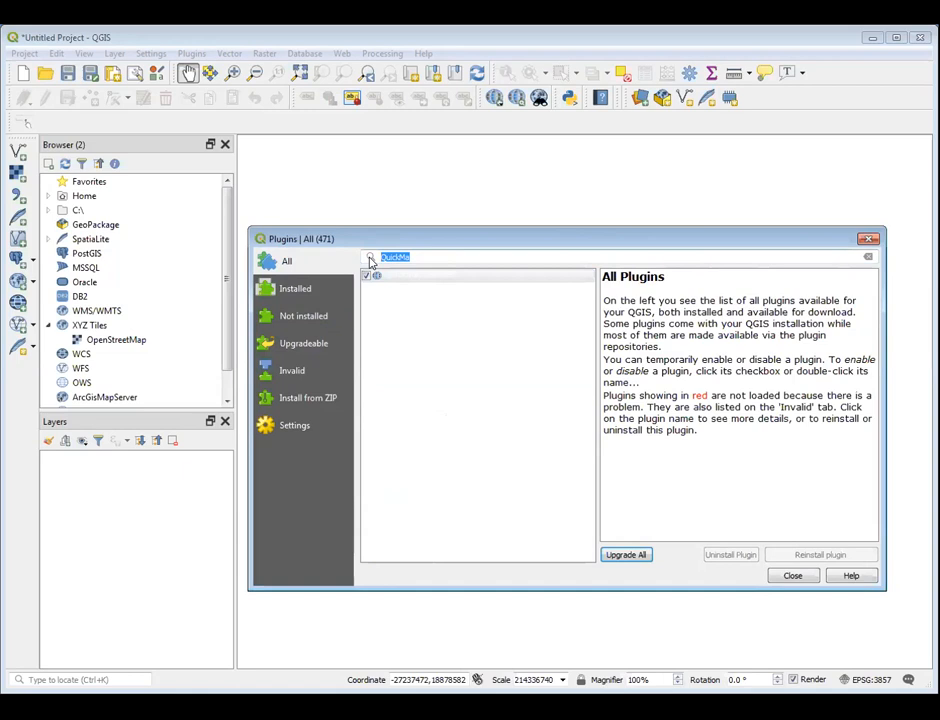
key("BackSpace")
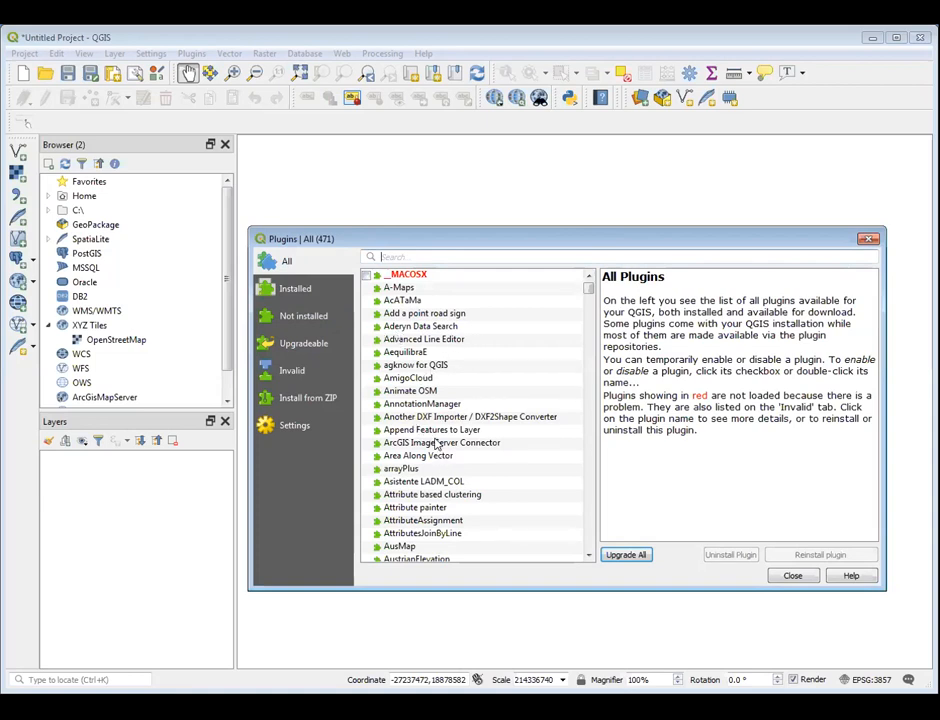
left_click(408, 353)
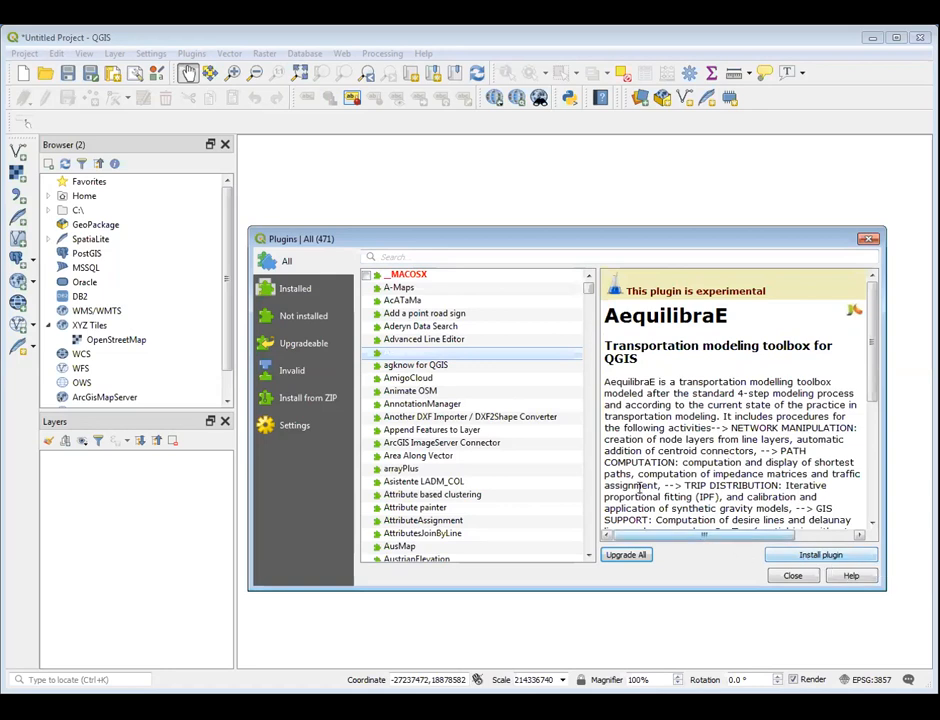
Search the plugins for "quic", show the details of QuickMapServices and close the plugin manager
left_click(412, 252)
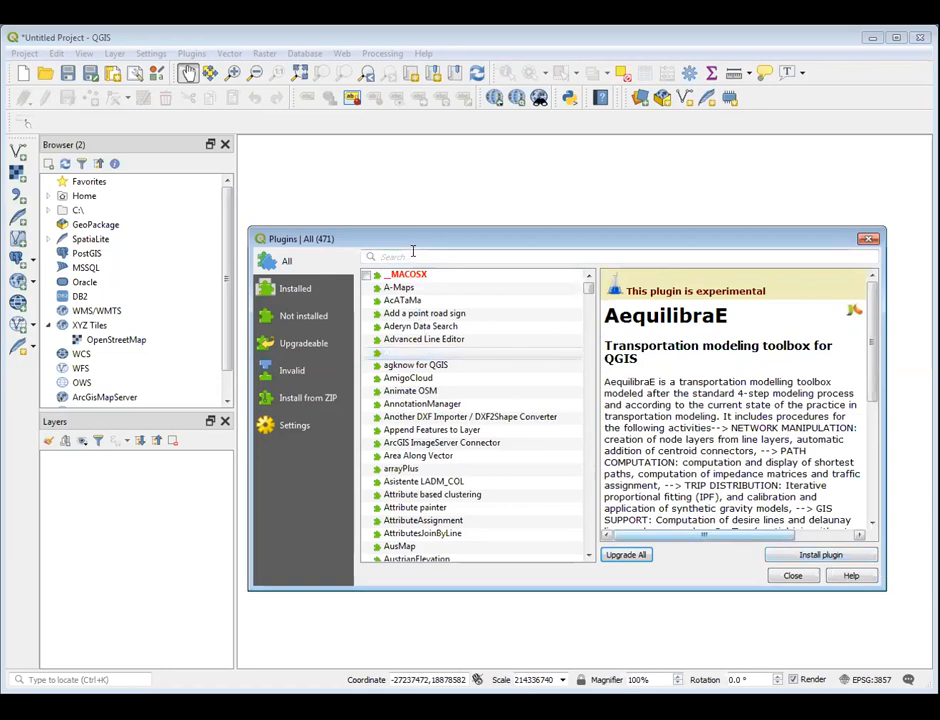
type("quic")
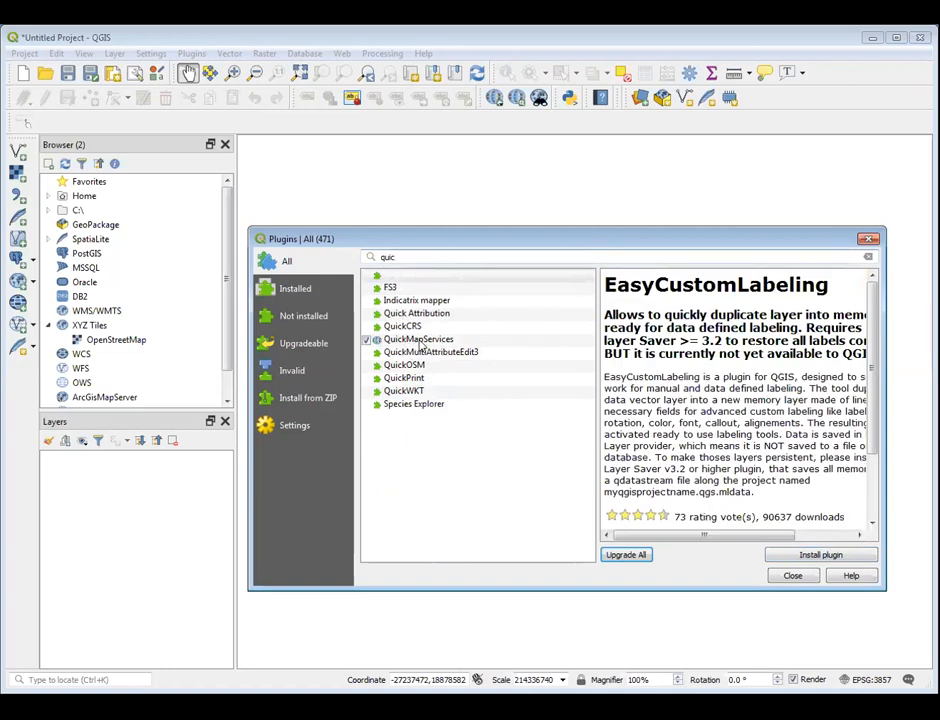
left_click(366, 341)
left_click(437, 343)
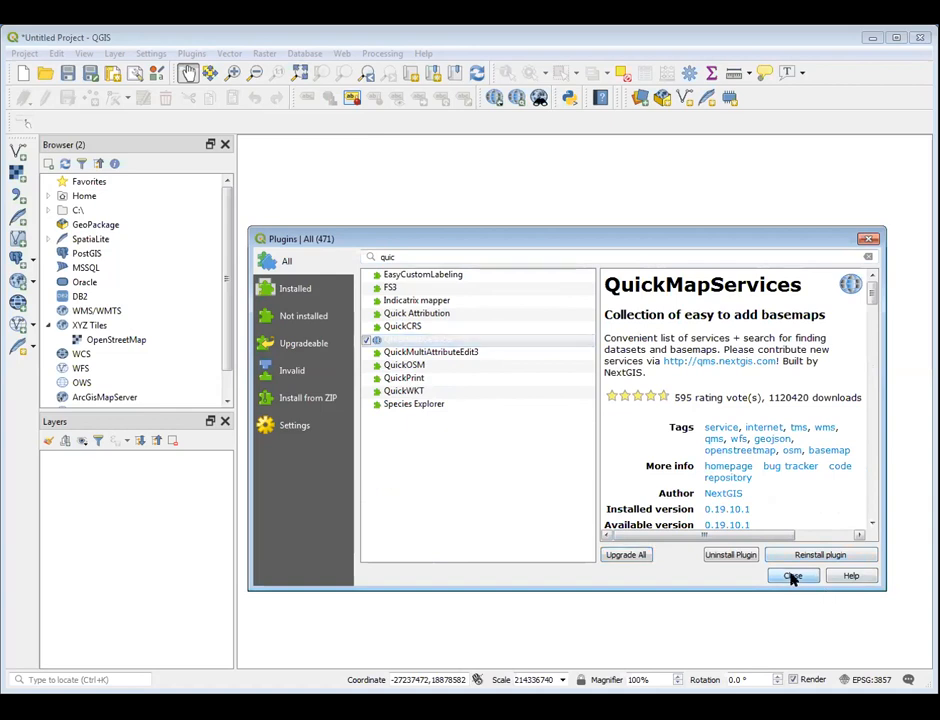
left_click(792, 577)
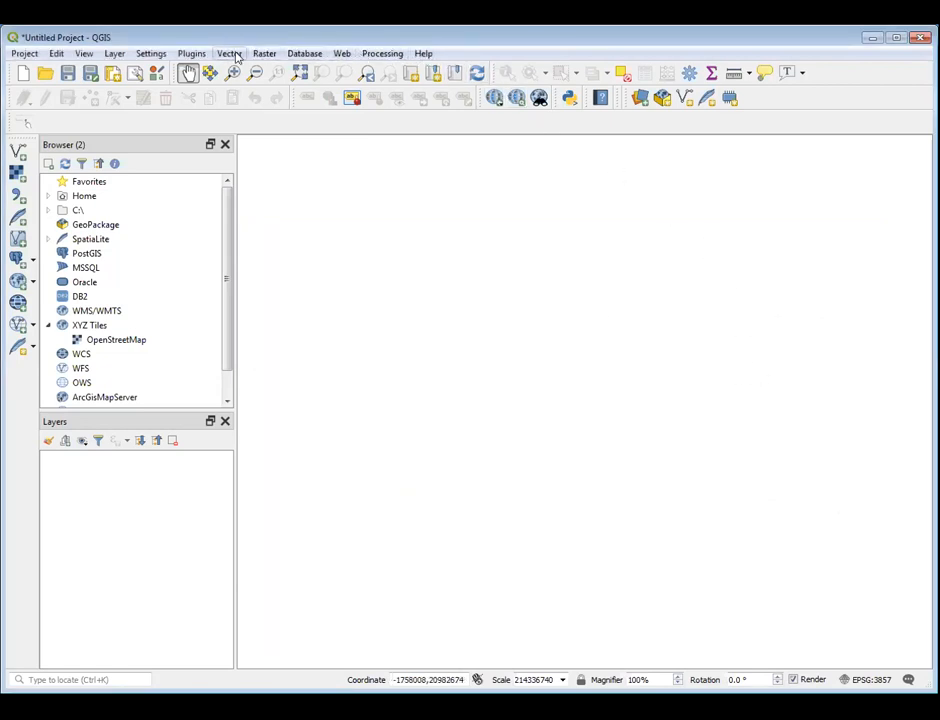
Look up the contributed pack option among the additional services in the QuickMapServices settings, and close the settings without saving
left_click(341, 55)
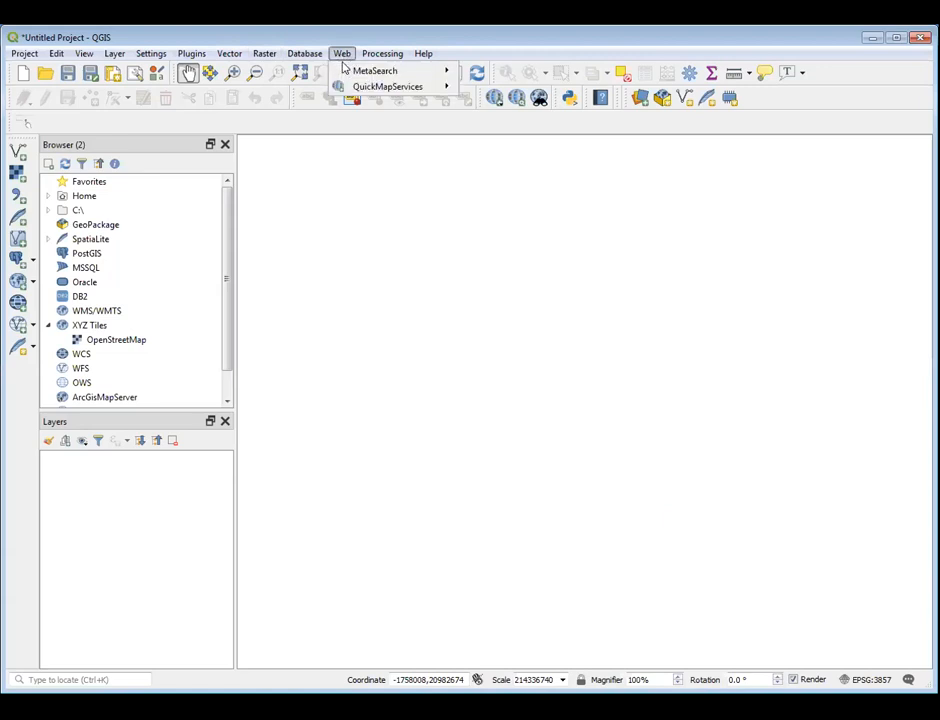
mouse_move(388, 90)
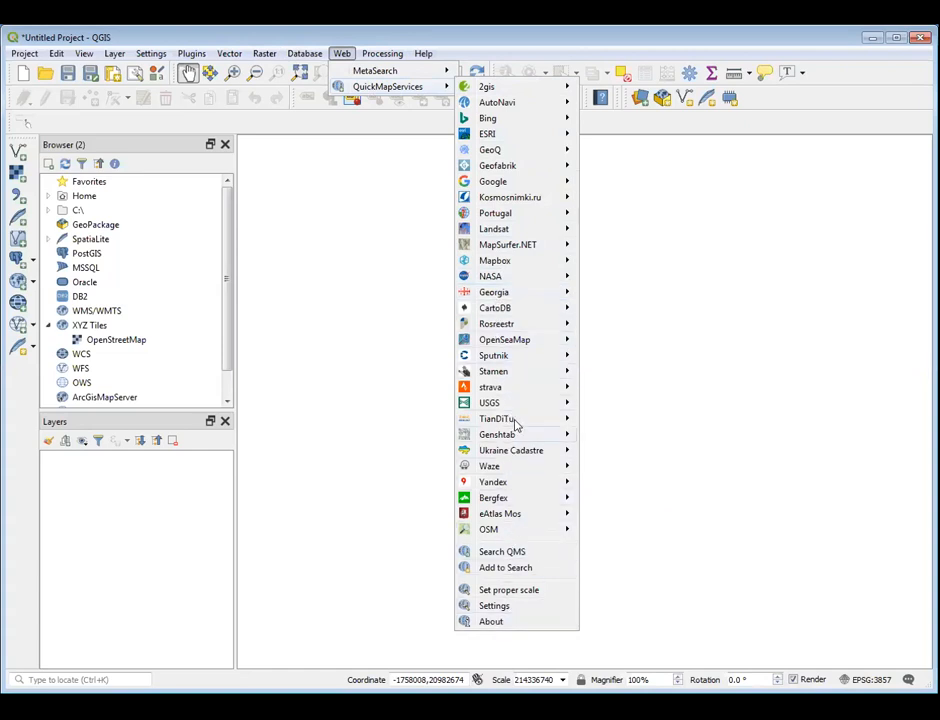
mouse_move(501, 88)
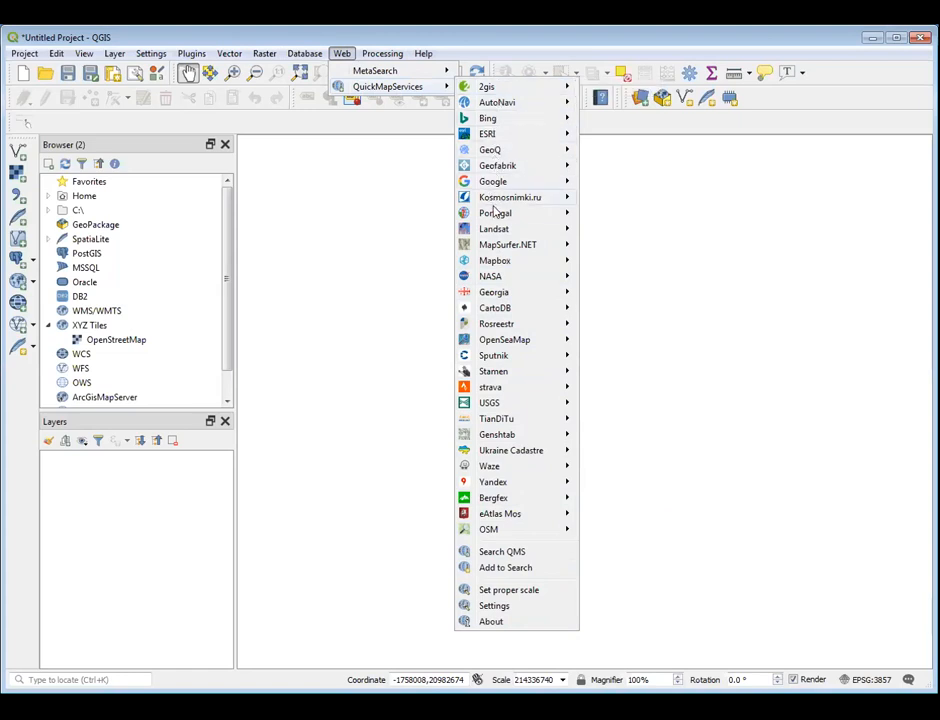
mouse_move(497, 214)
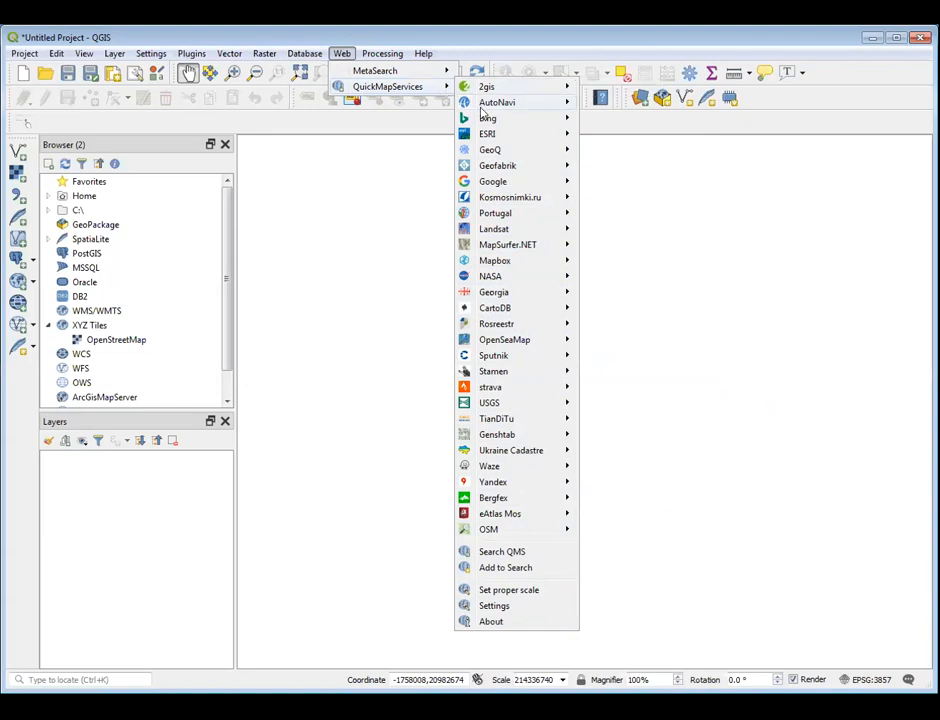
left_click(505, 607)
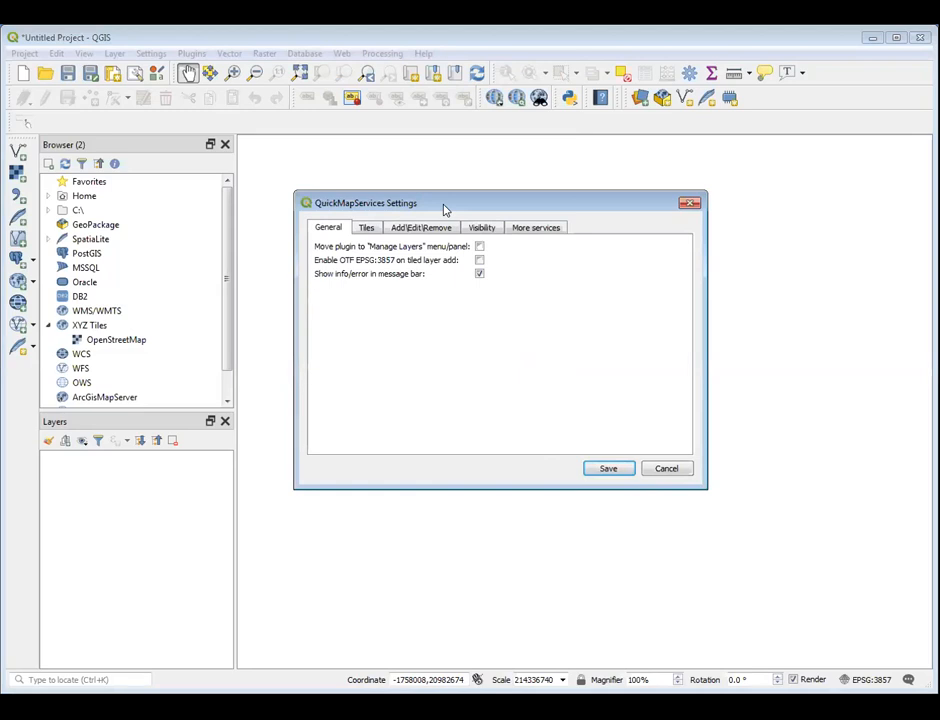
left_click(519, 230)
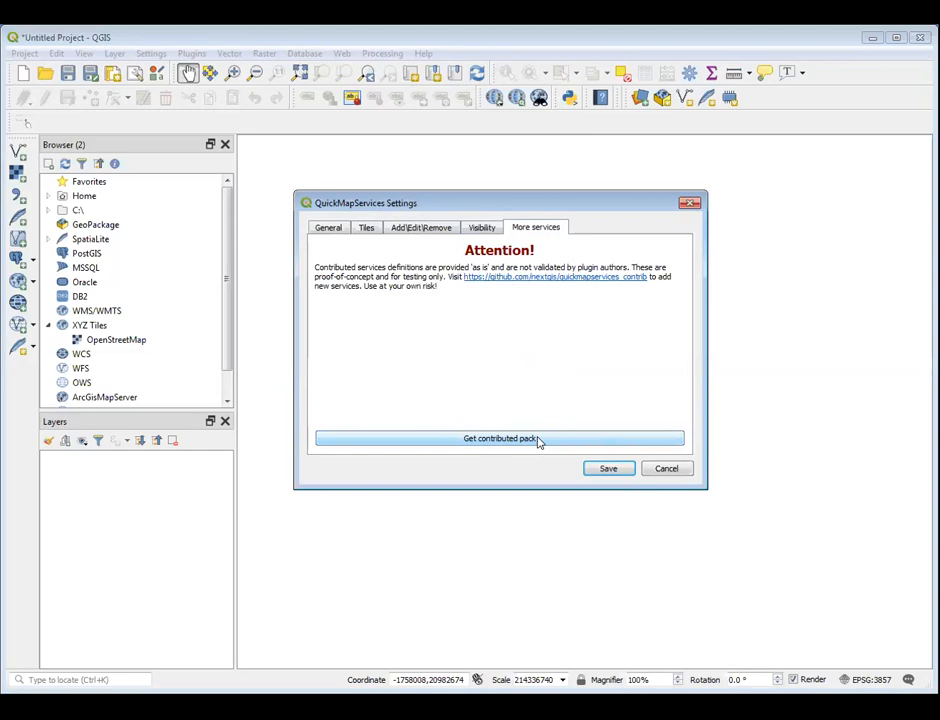
left_click(666, 469)
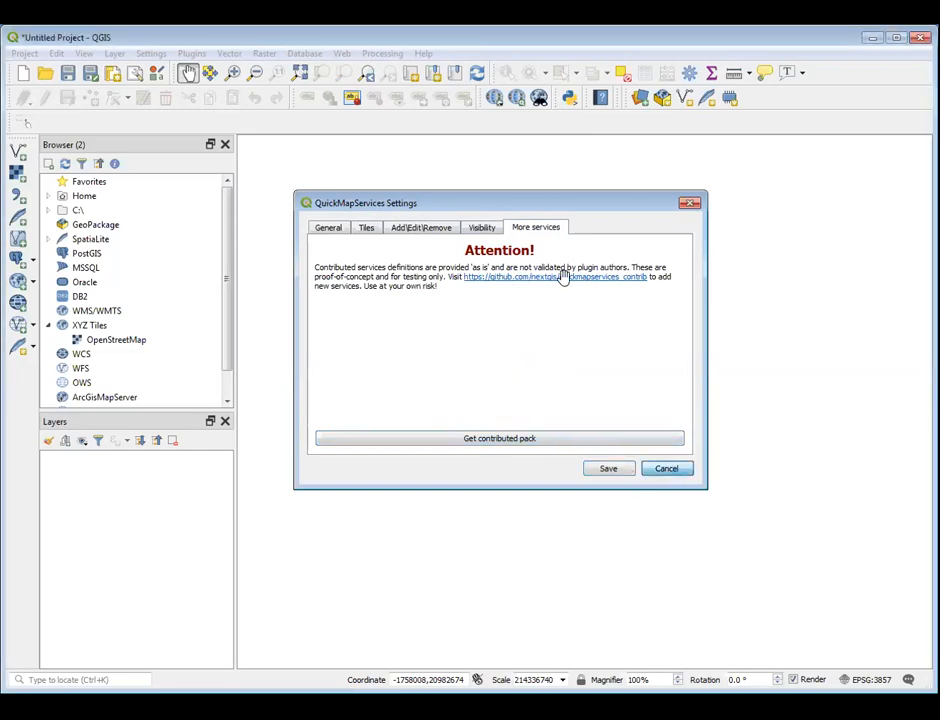
Add the Google Satellite basemap from QuickMapServices to the project
left_click(342, 54)
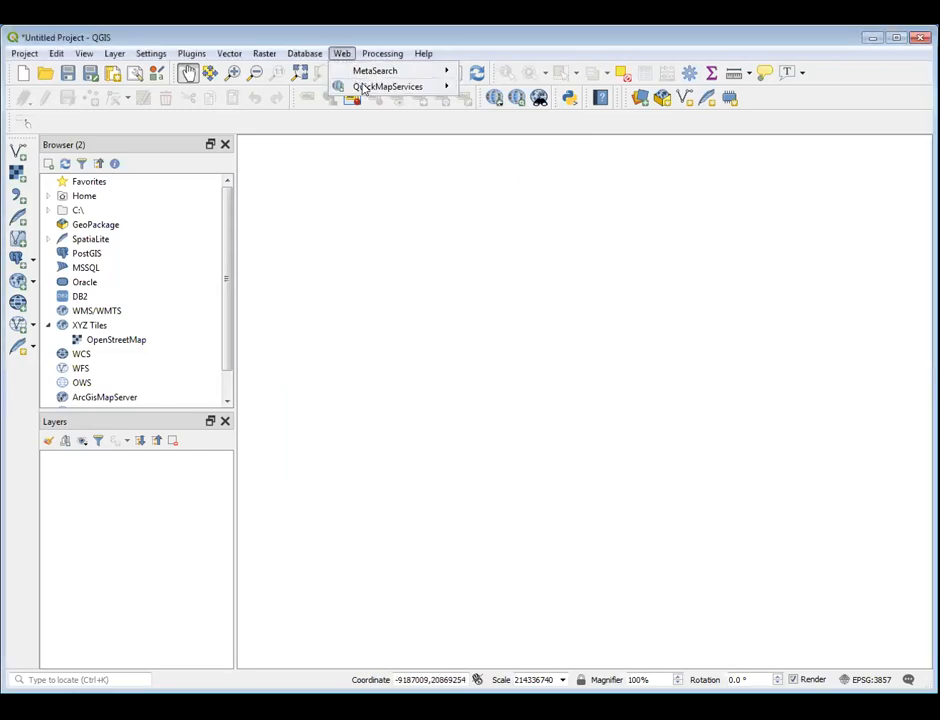
mouse_move(346, 86)
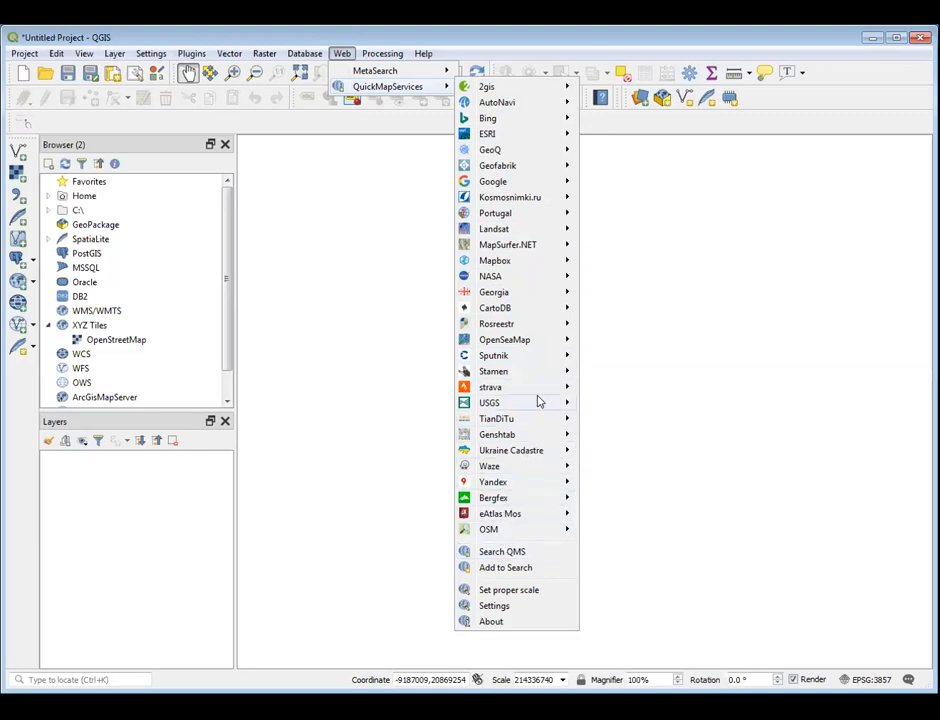
mouse_move(500, 184)
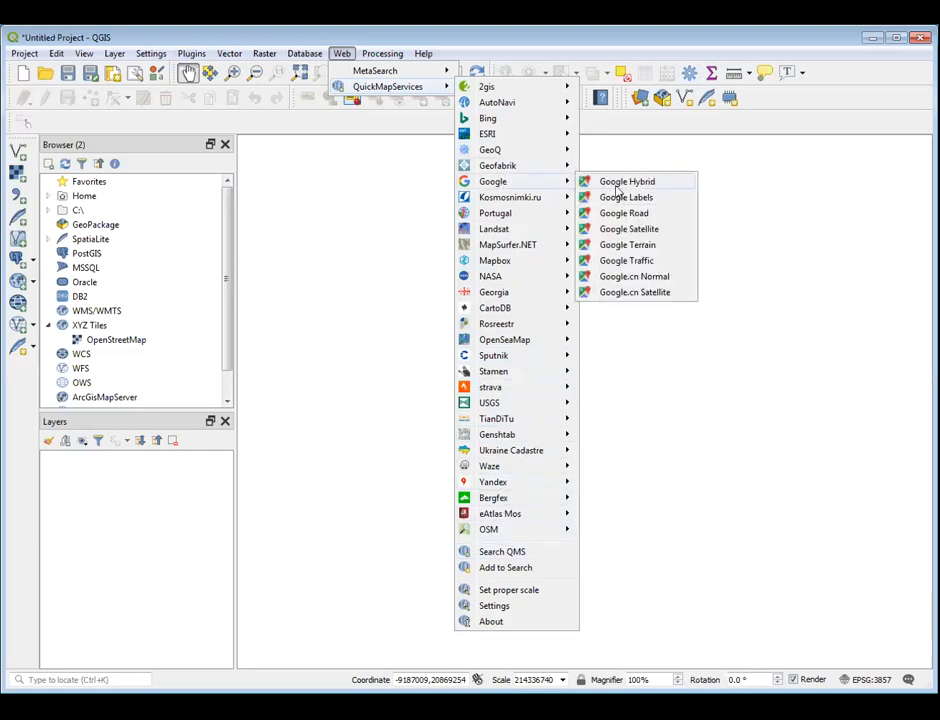
left_click(640, 230)
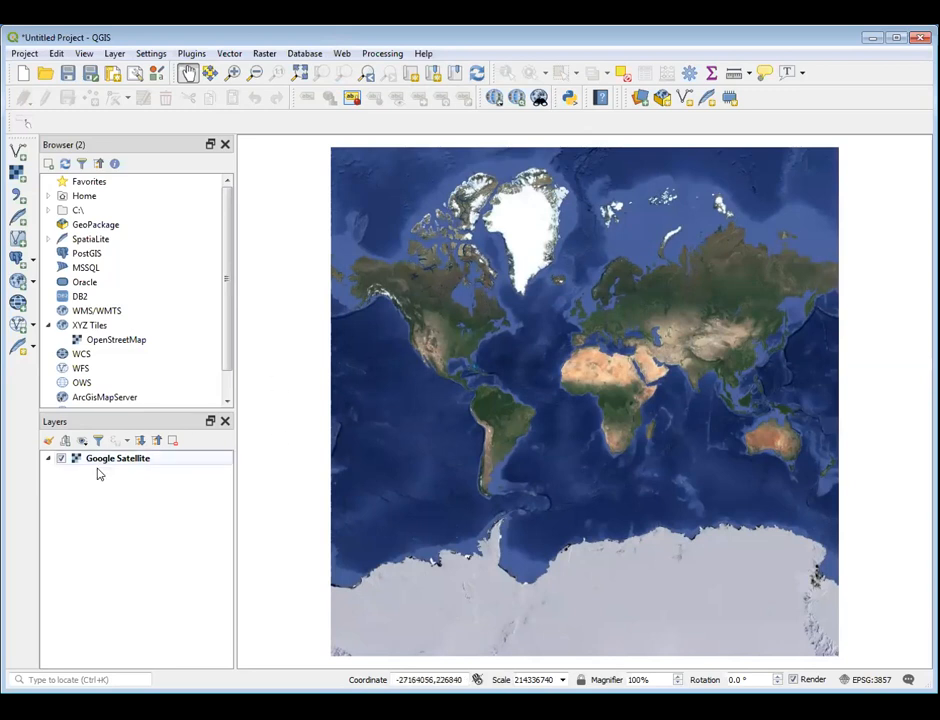
Toggle the Google Satellite layer's visibility off and on, and remove the layer from the project
left_click(60, 458)
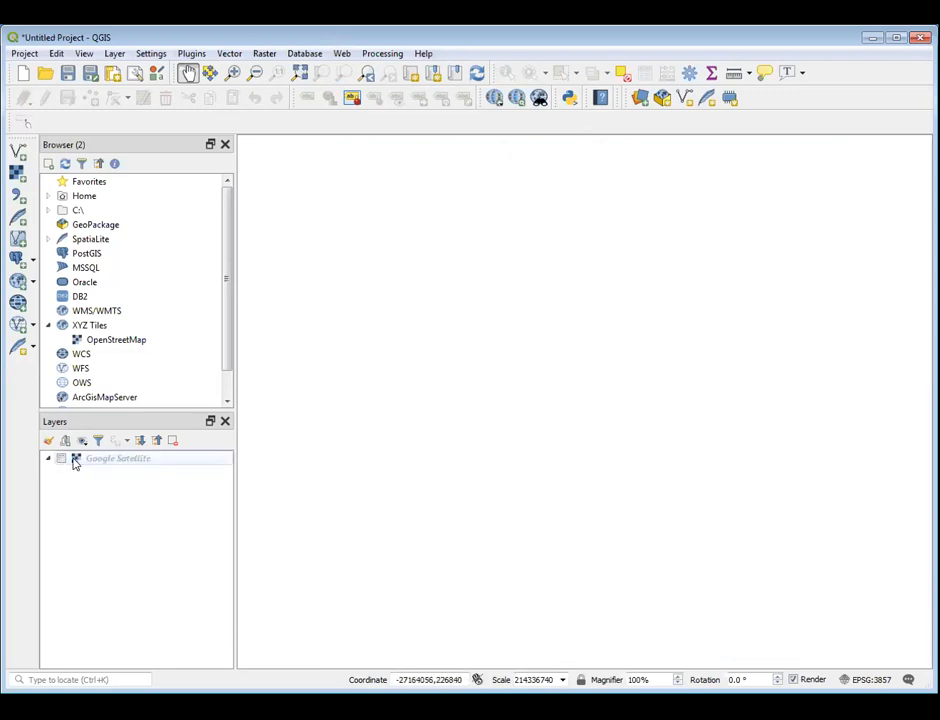
left_click(60, 458)
right_click(113, 461)
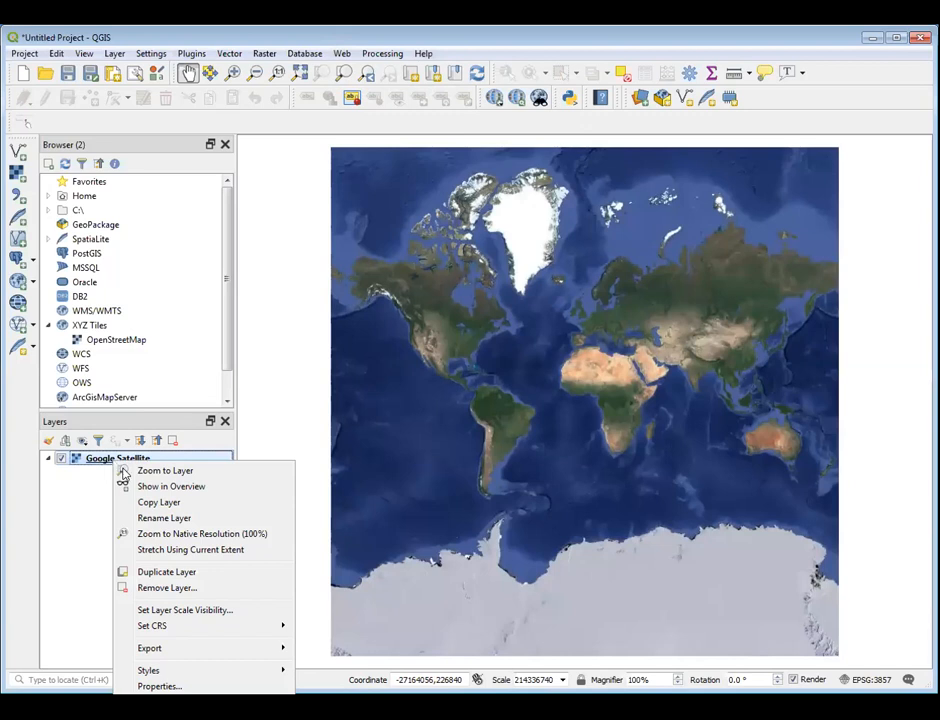
left_click(172, 588)
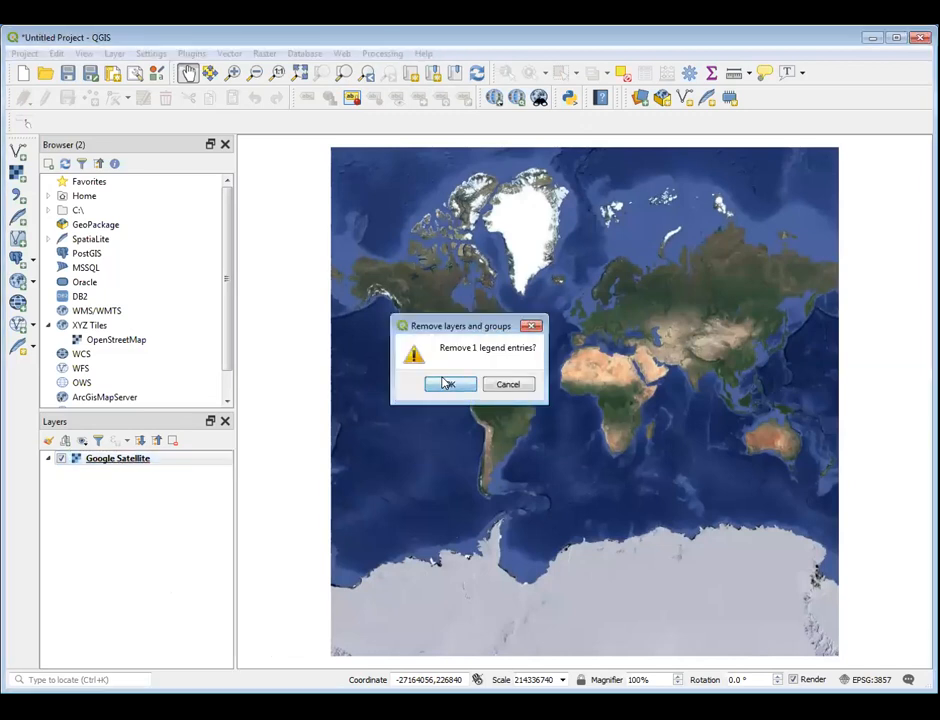
left_click(446, 383)
Add the OpenSeaMap Seamarks layer from QuickMapServices to the project
left_click(390, 55)
mouse_move(341, 54)
mouse_move(376, 74)
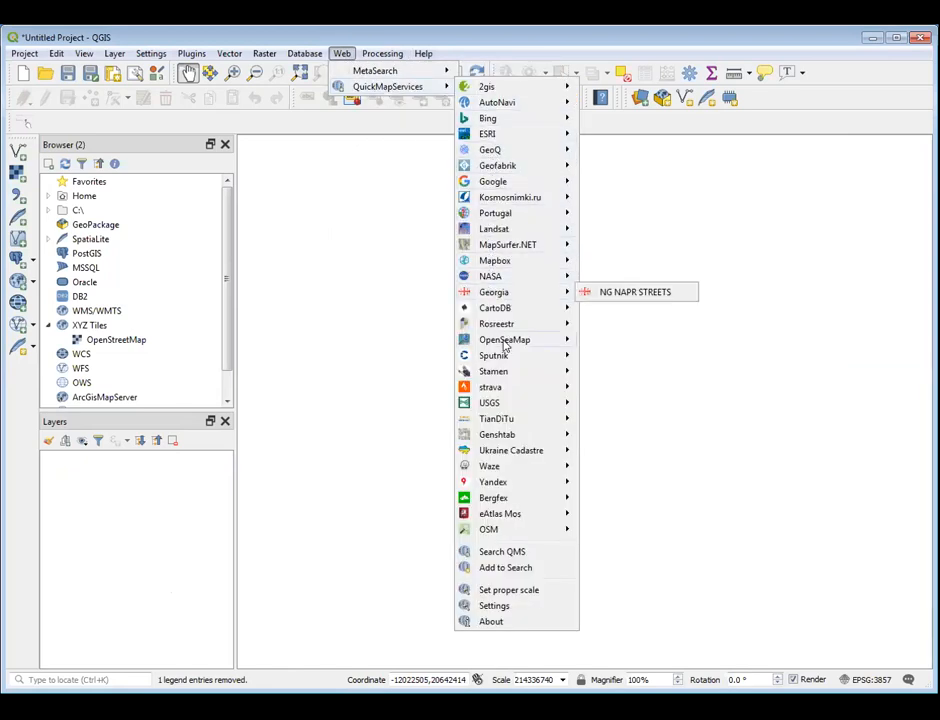
mouse_move(509, 346)
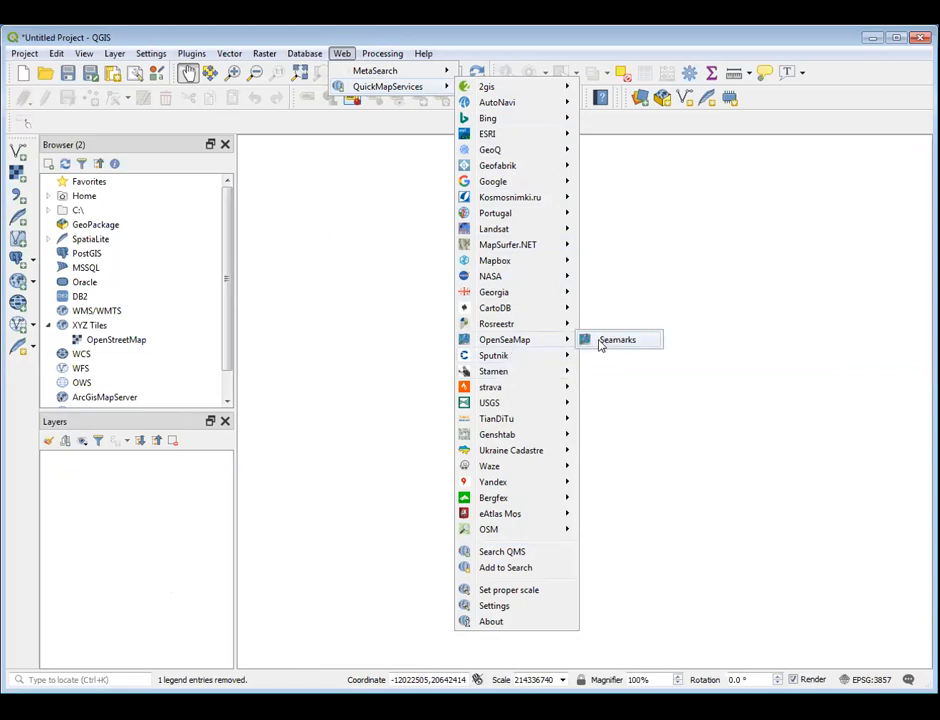
left_click(594, 340)
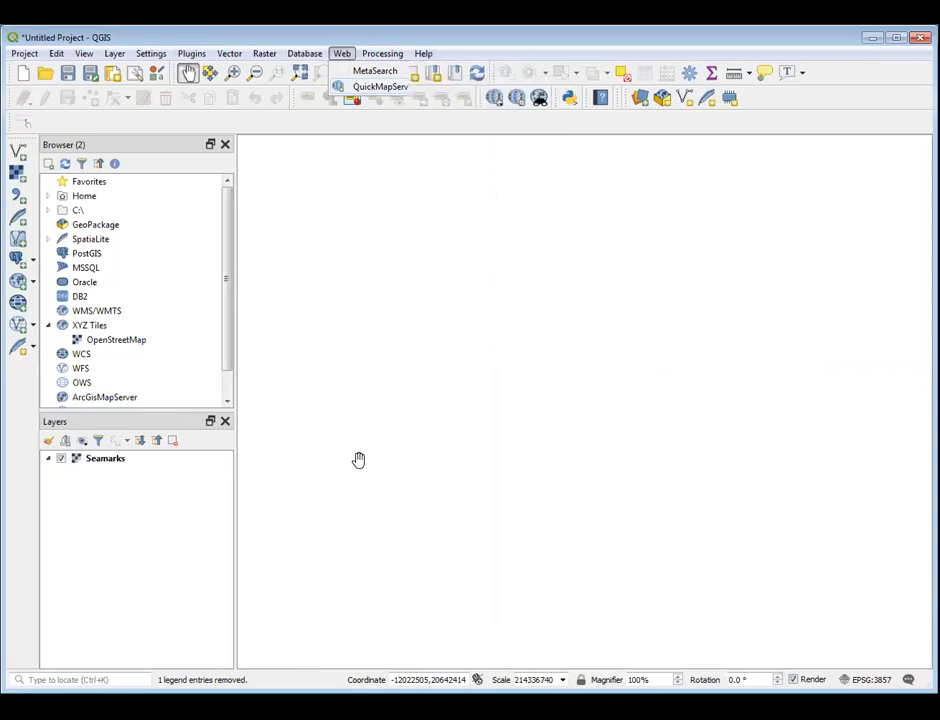
Remove the Seamarks layer from the project
right_click(112, 464)
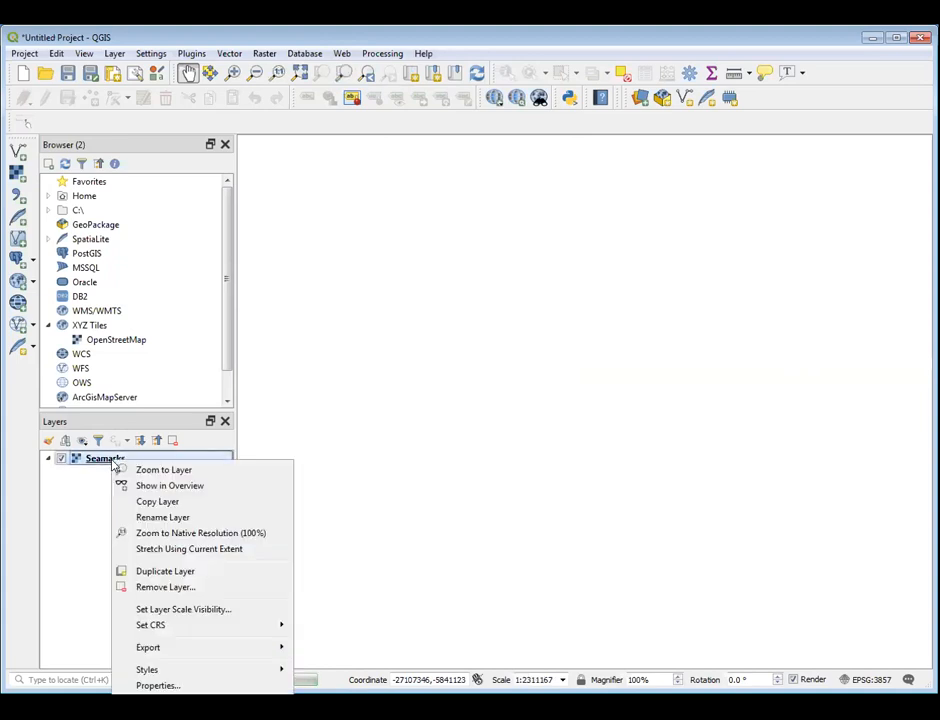
left_click(170, 590)
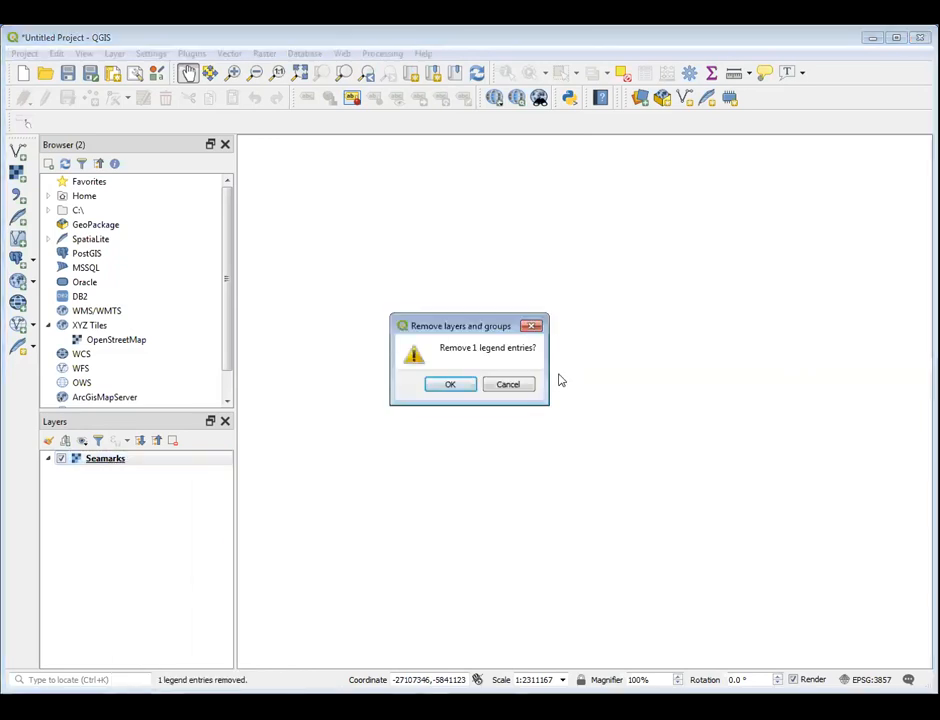
left_click(450, 384)
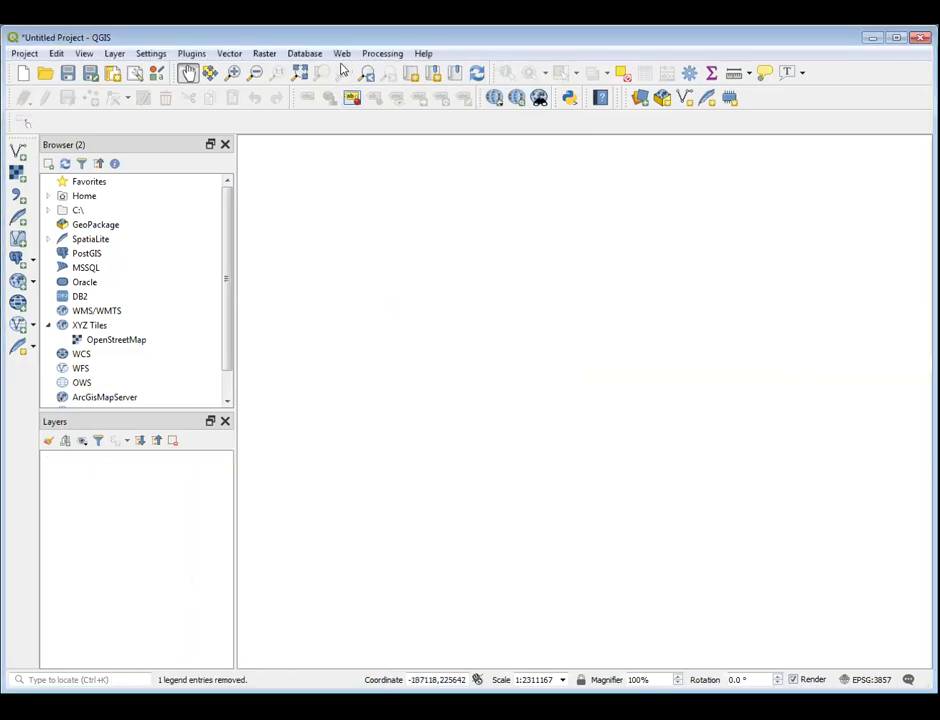
left_click(345, 56)
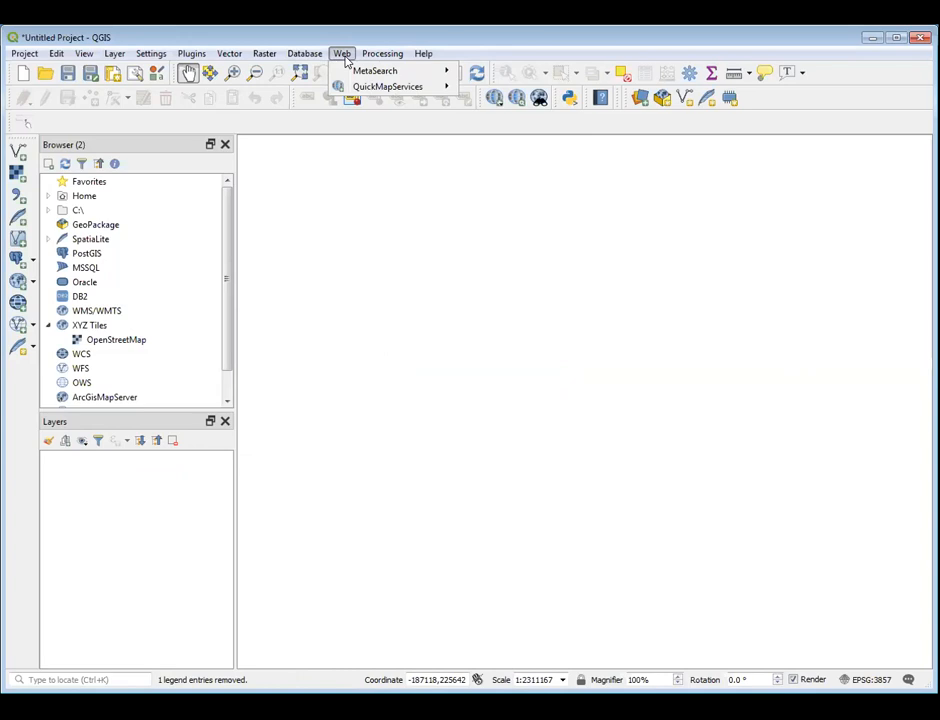
mouse_move(368, 89)
left_click(165, 501)
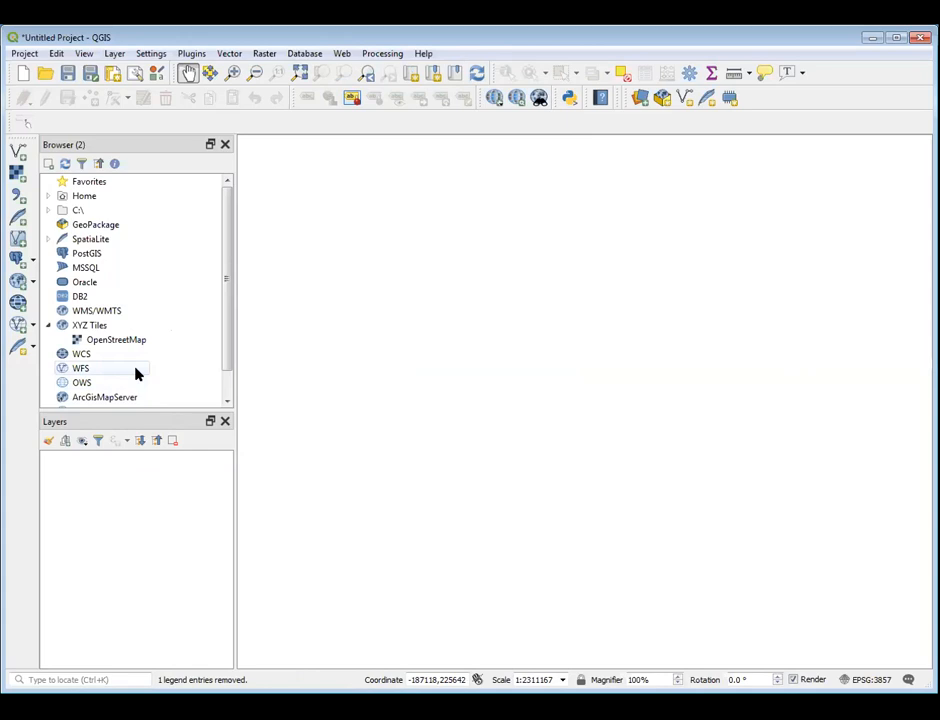
Collapse the XYZ Tiles group in the Browser
left_click_drag(231, 363, 229, 384)
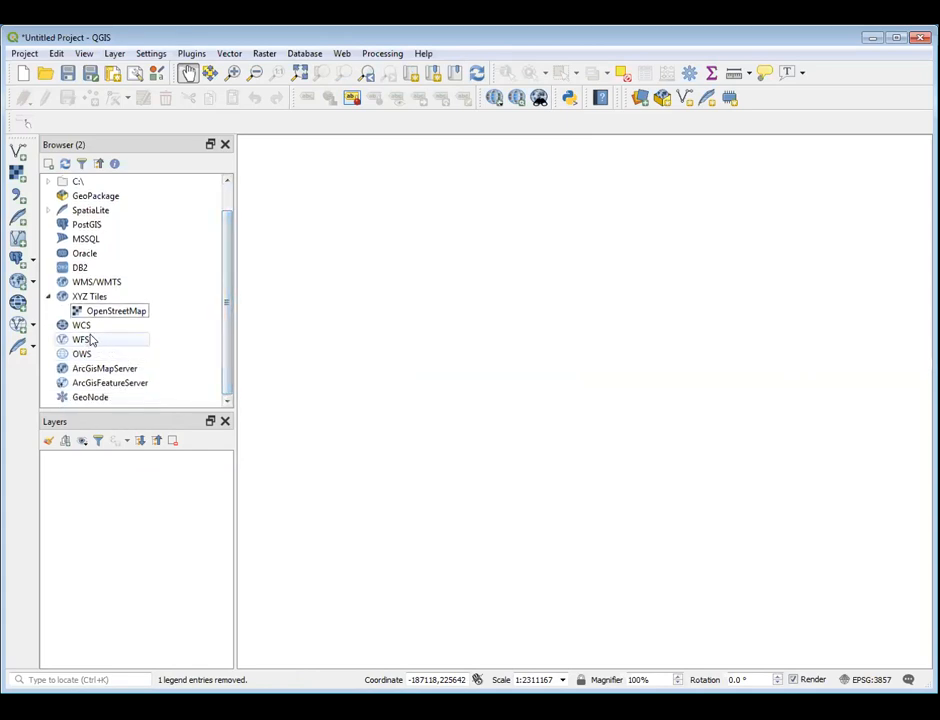
left_click(50, 297)
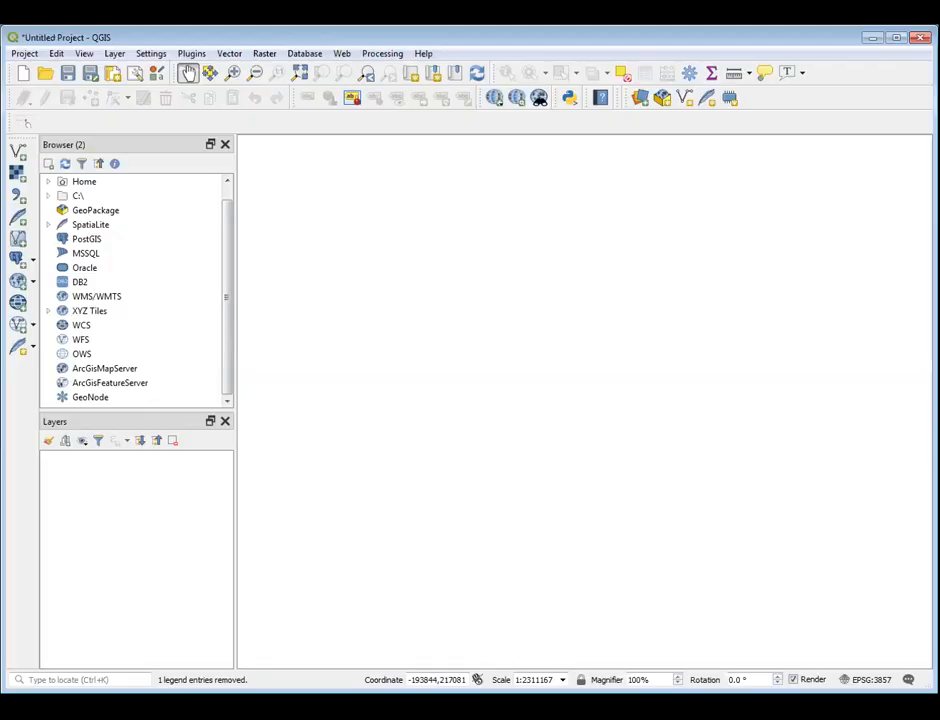
Switch to the GEBCO Web Map Service page in Chrome and copy the WMS address for the global map
key("alt+Tab")
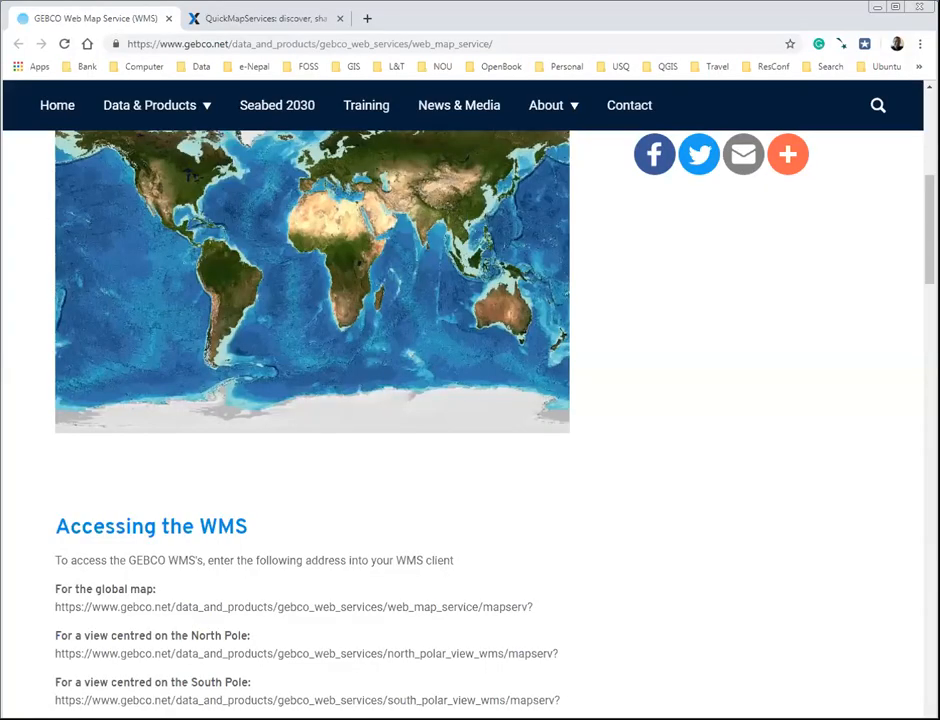
scroll(697, 298, "up", 6)
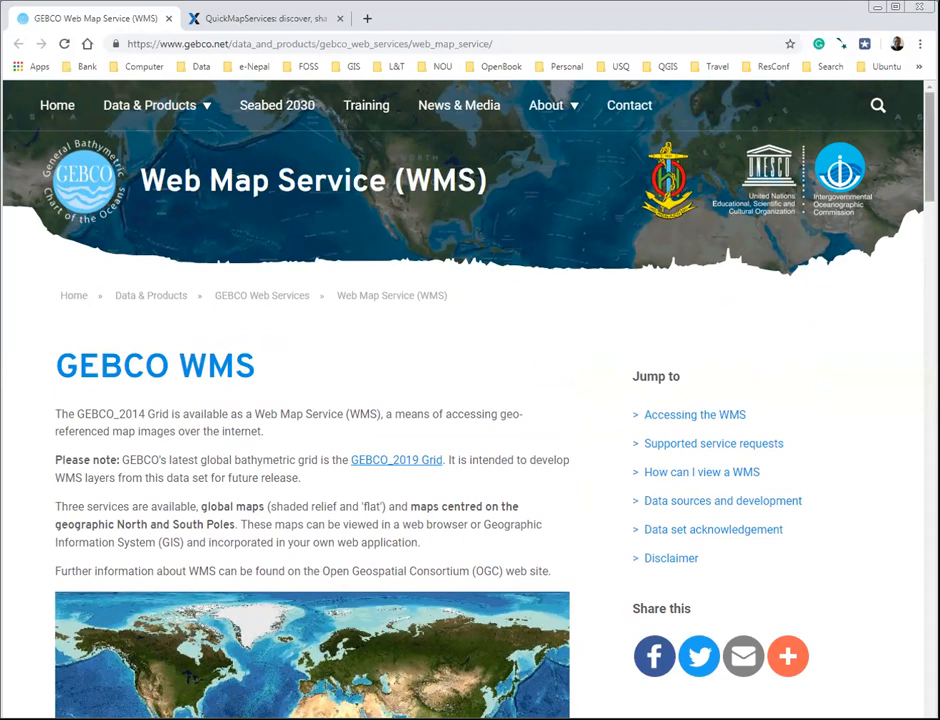
scroll(470, 400, "down", 3)
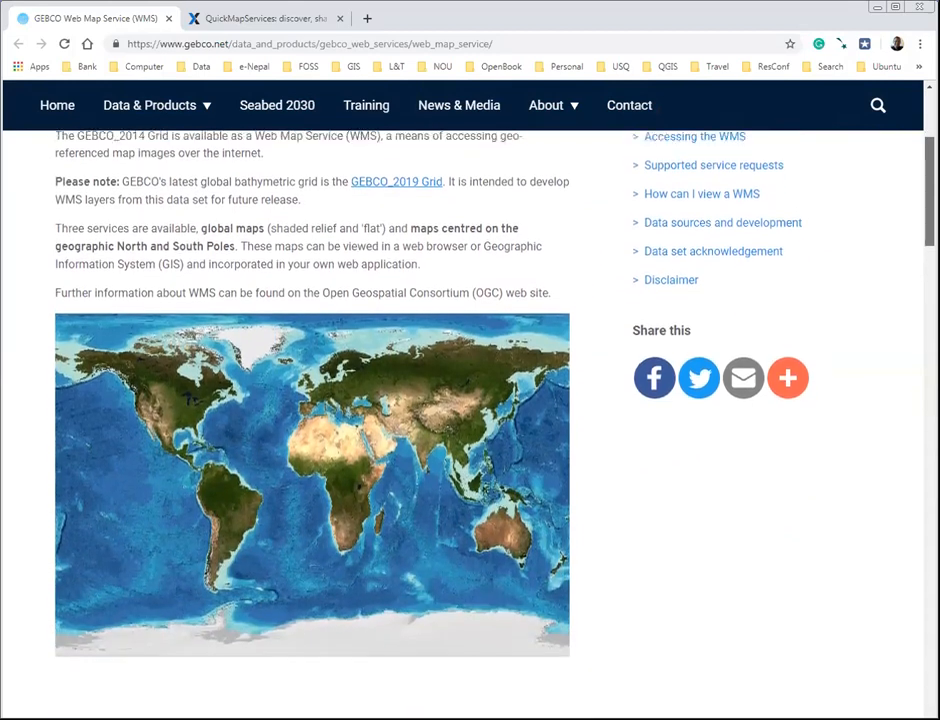
left_click_drag(929, 230, 915, 302)
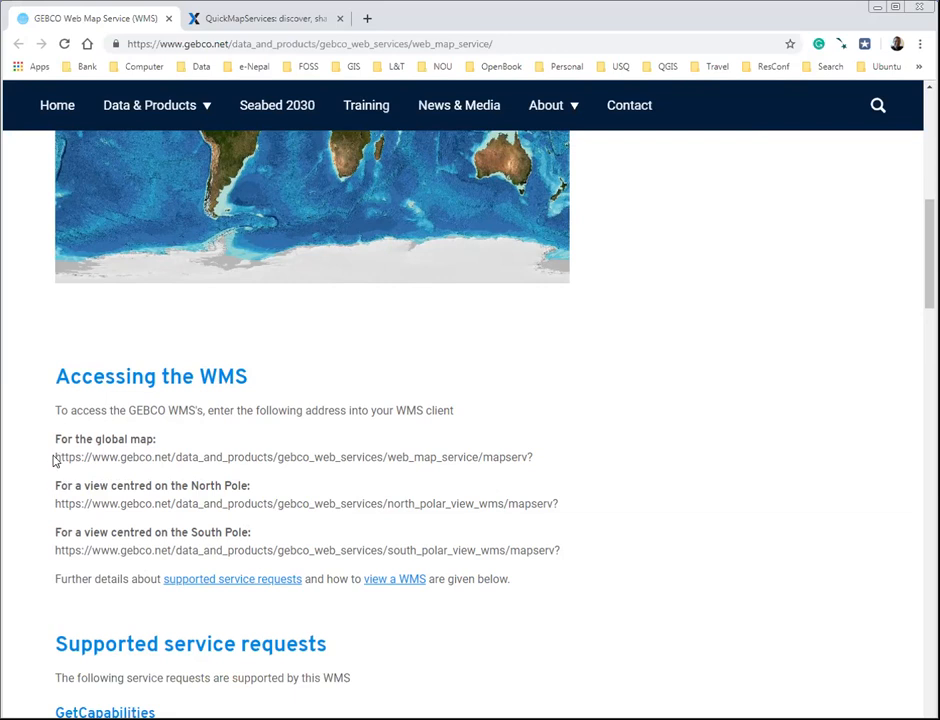
left_click_drag(55, 460, 537, 458)
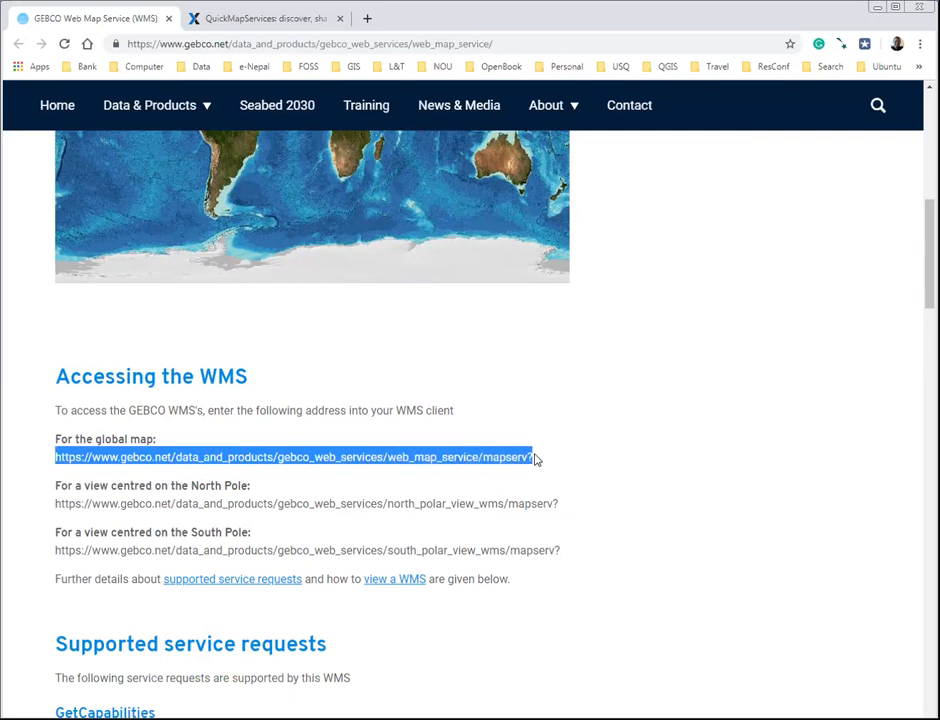
right_click(481, 455)
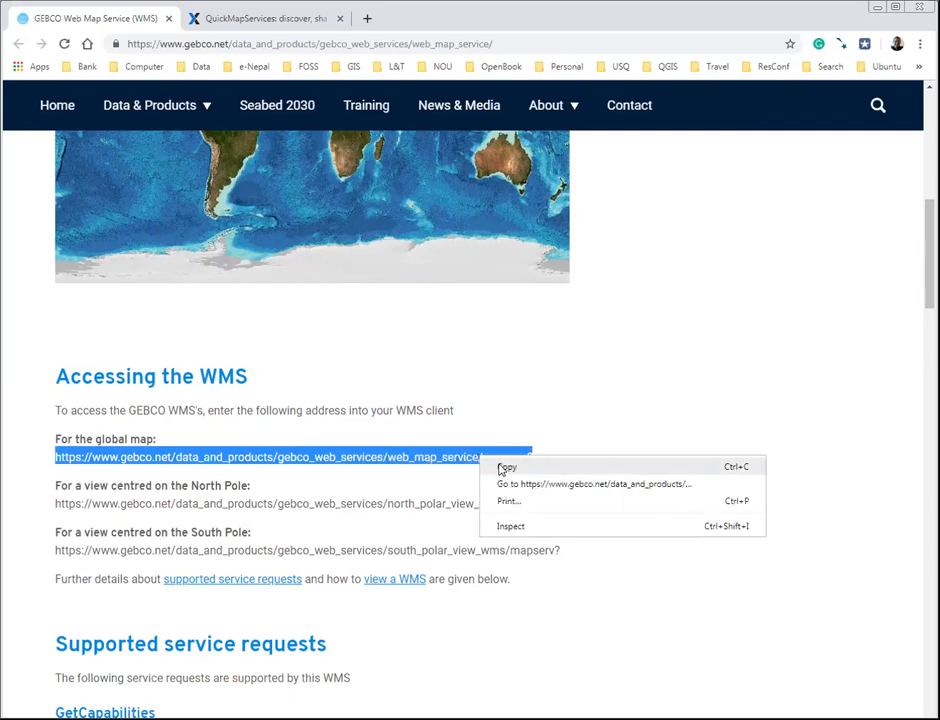
left_click(506, 469)
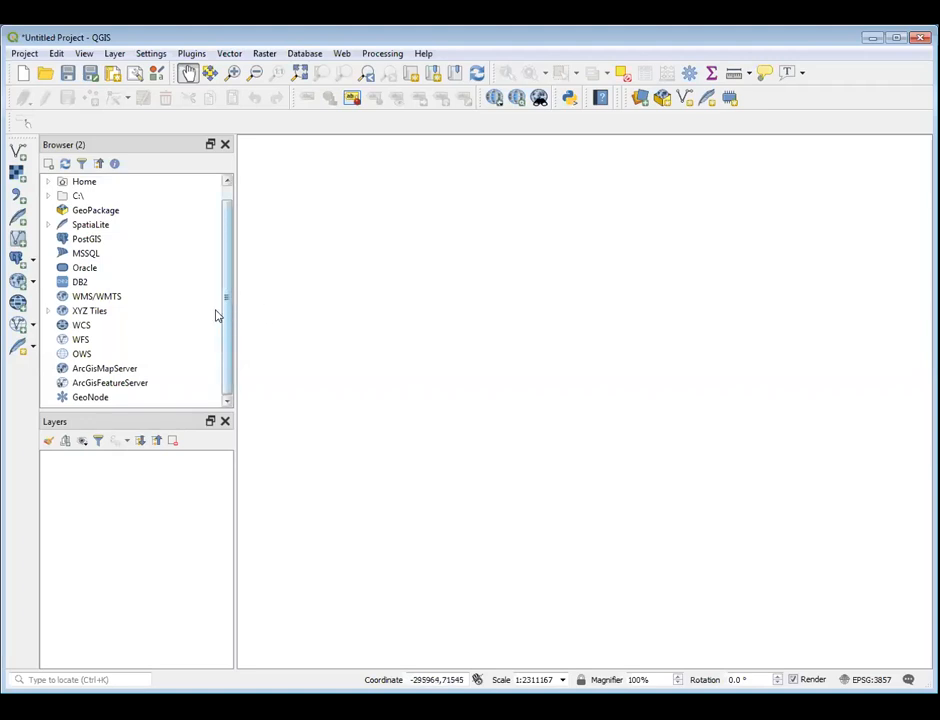
Switch to QGIS and create a WMS/WMTS connection named World map with the copied GEBCO global map URL
right_click(104, 300)
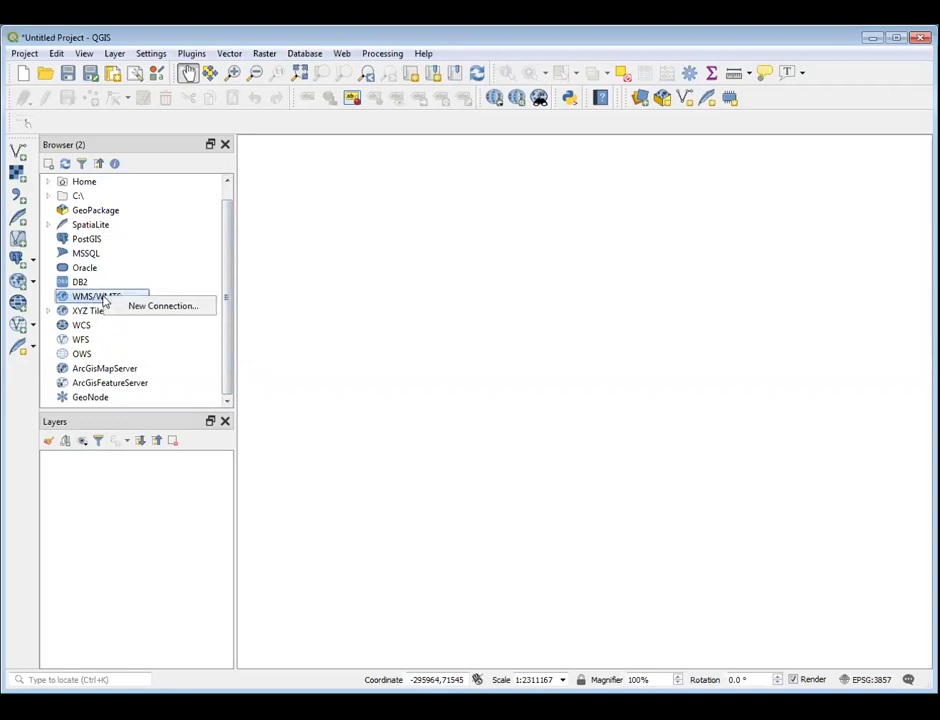
left_click(164, 308)
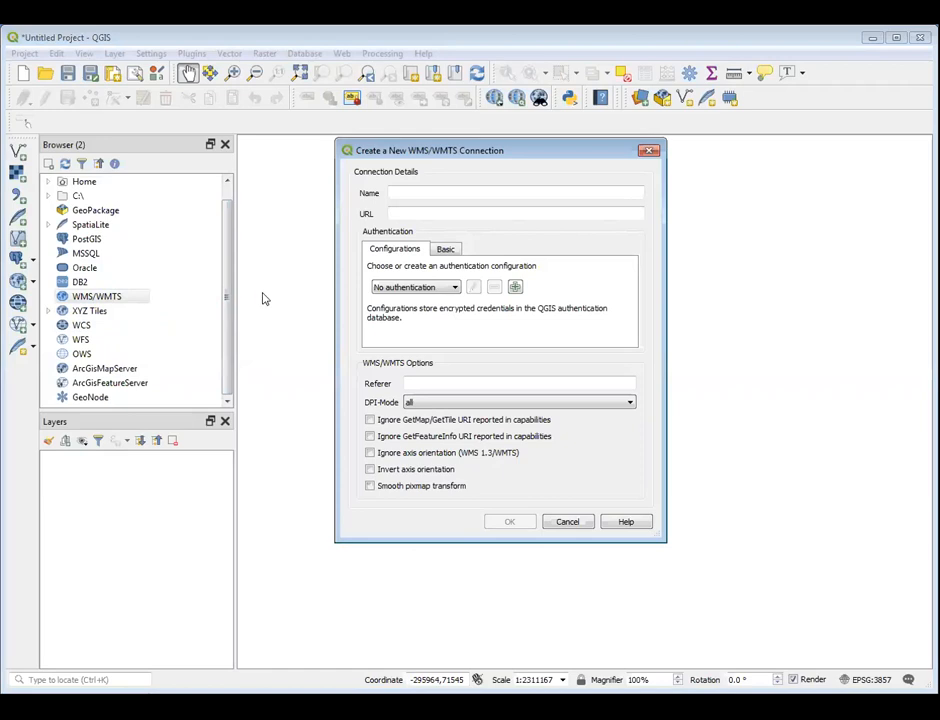
left_click(391, 212)
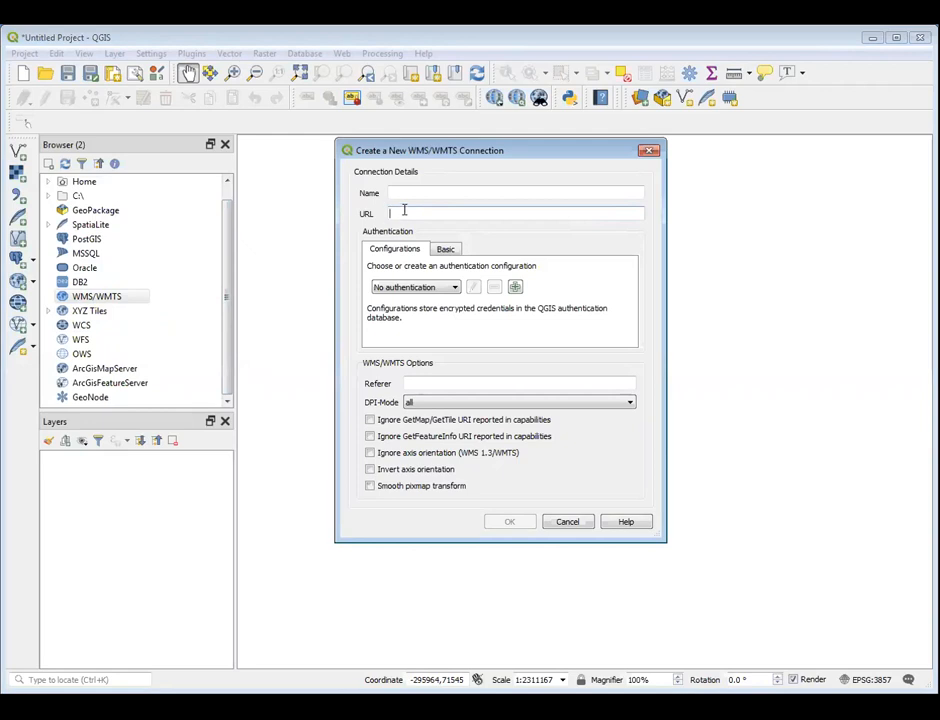
right_click(404, 211)
left_click(440, 291)
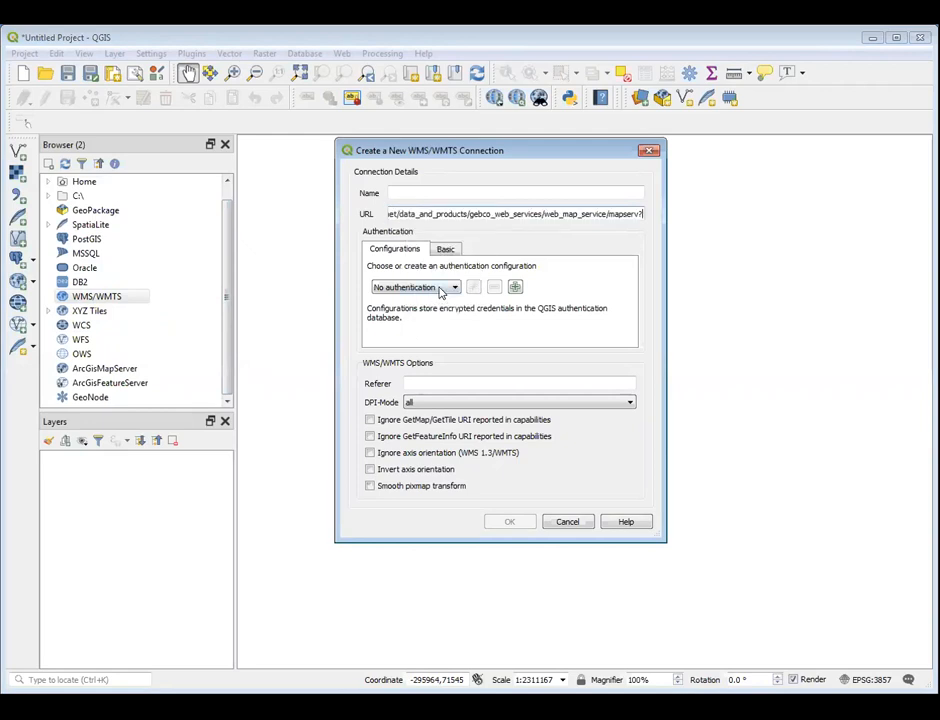
left_click(400, 189)
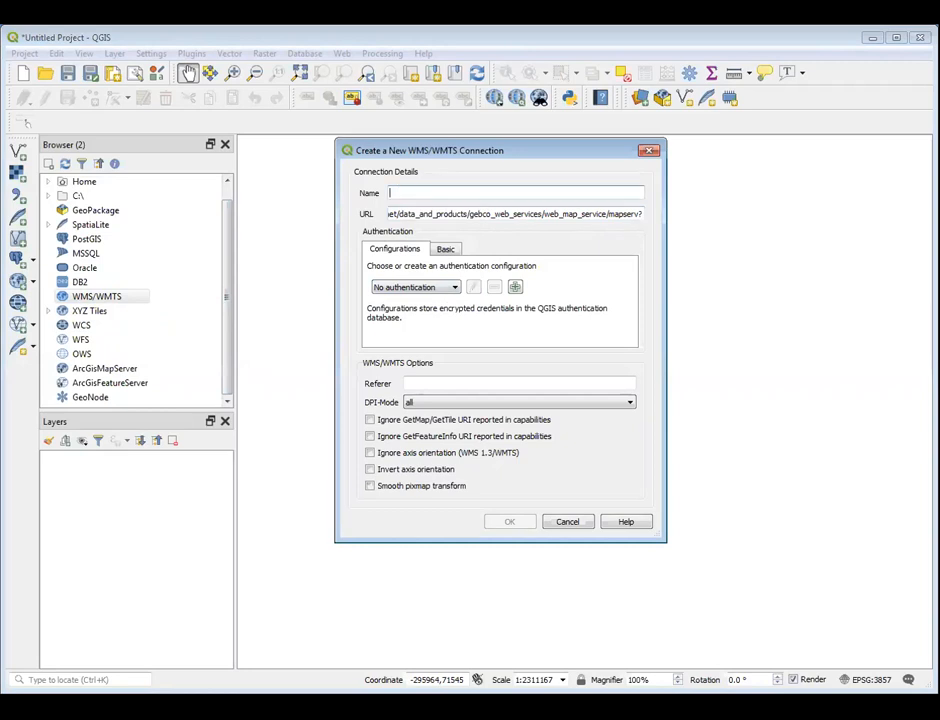
type("World")
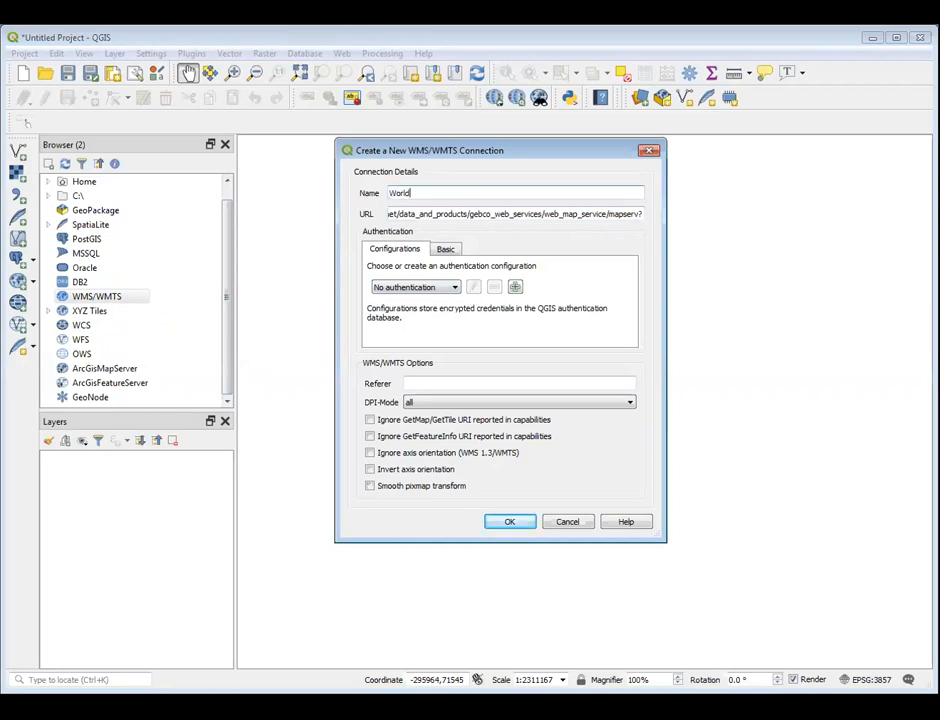
type(" map")
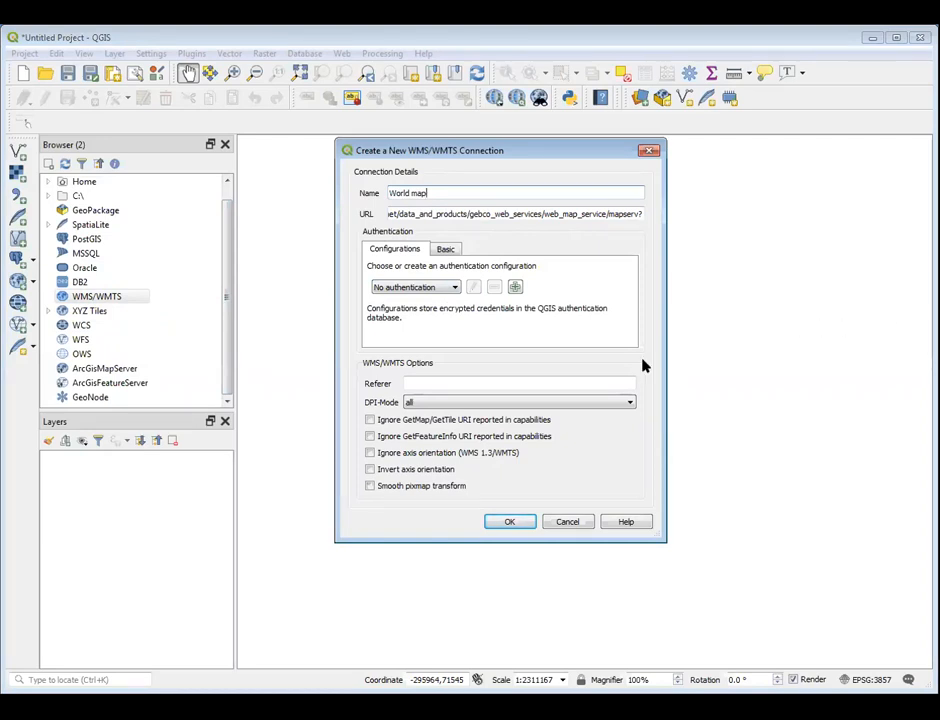
left_click(509, 523)
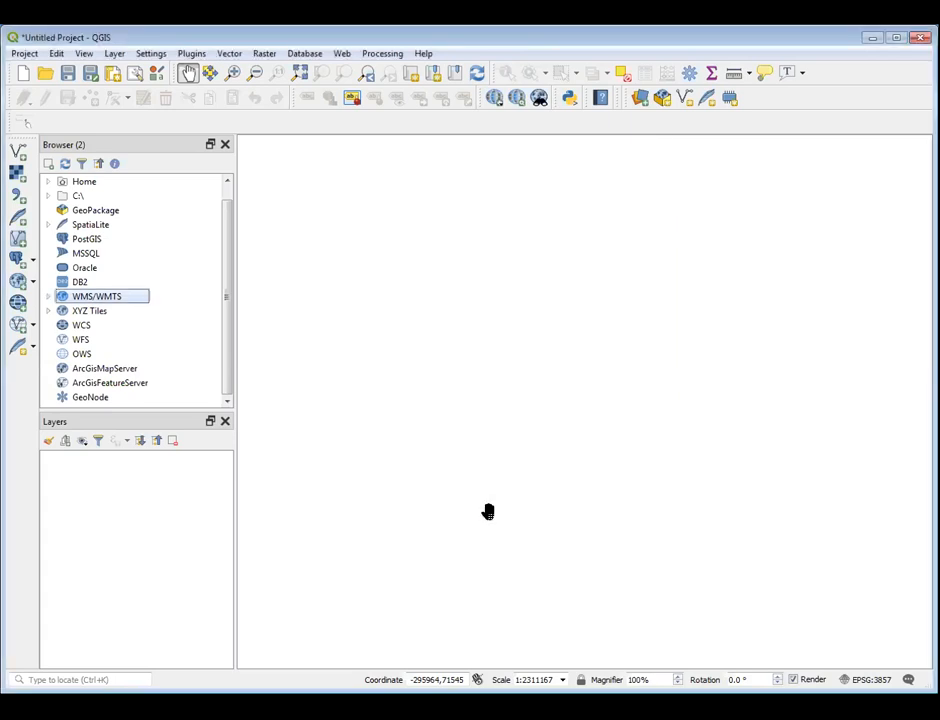
Expand the World map connection and add its GEBCO global bathymetric WMS to the project as a layer
left_click(48, 299)
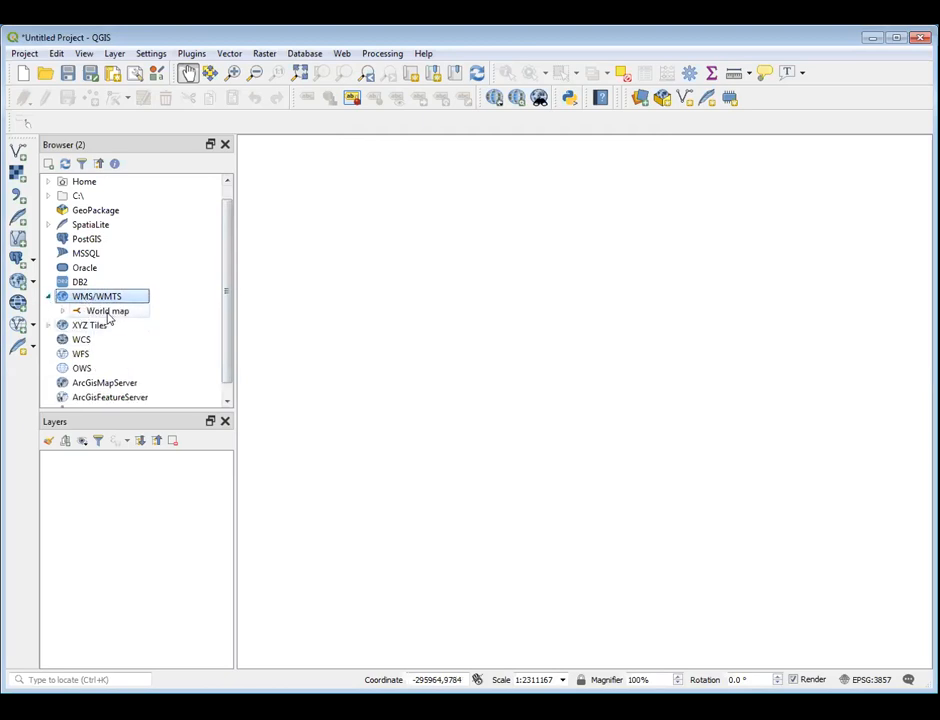
left_click(63, 311)
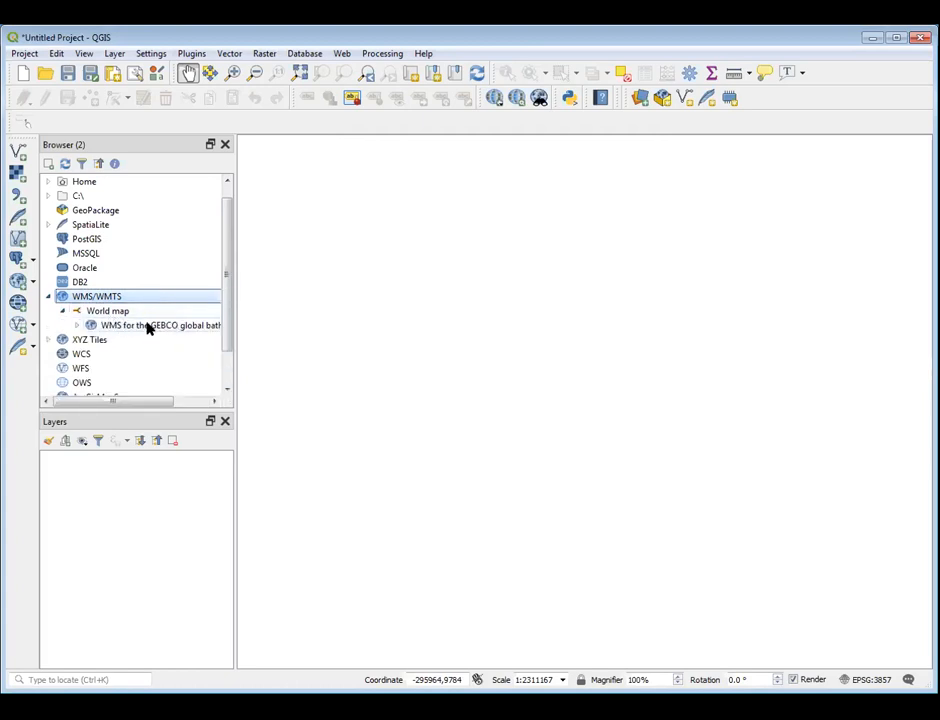
left_click(148, 326)
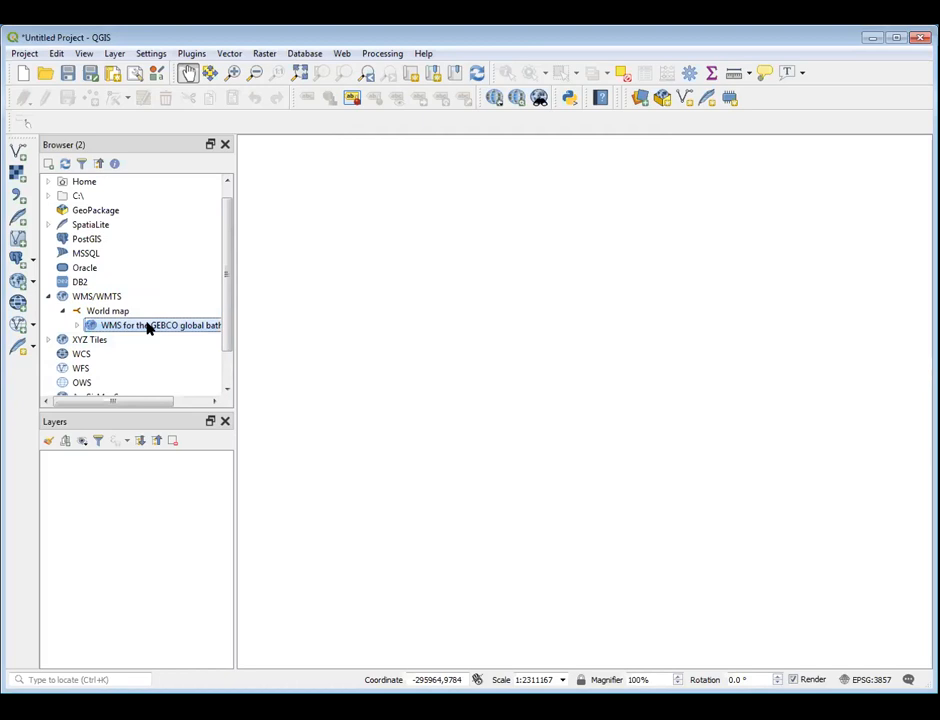
left_click_drag(148, 330, 149, 489)
left_click(128, 459)
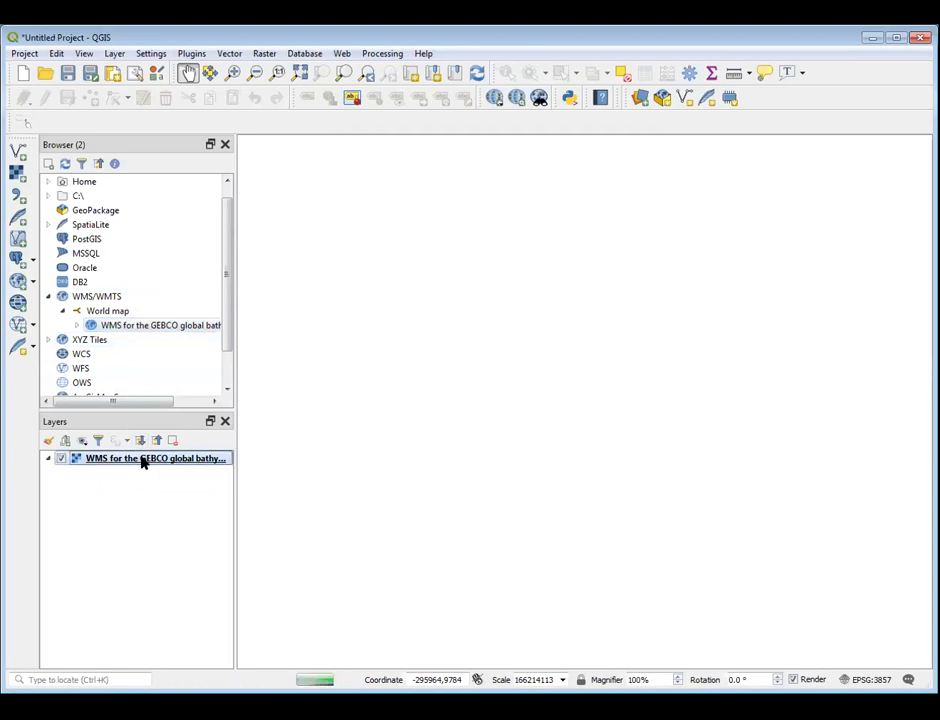
right_click(143, 460)
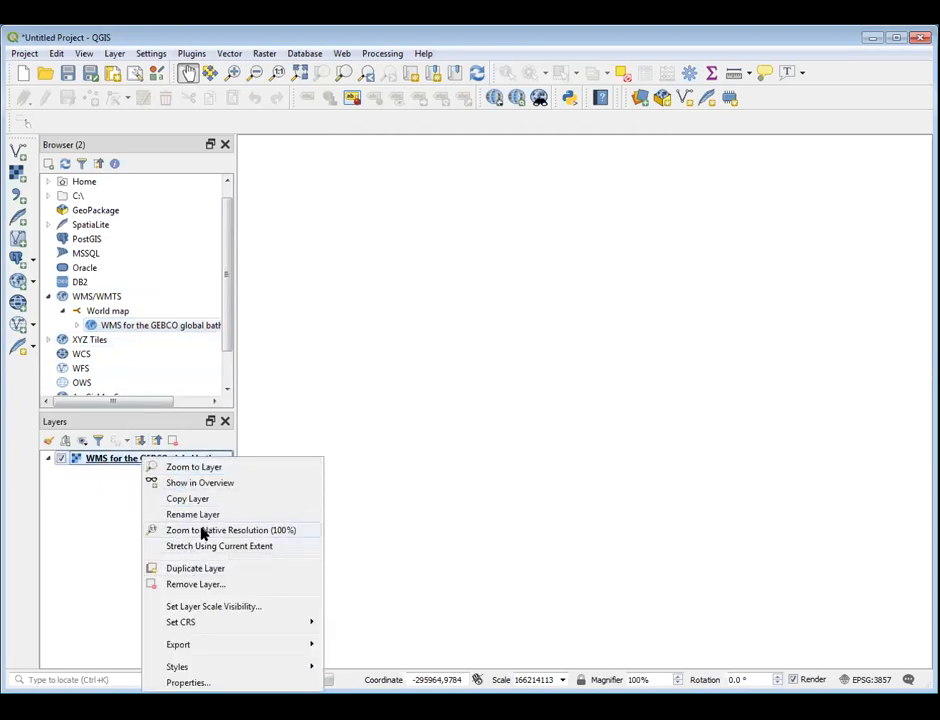
left_click(205, 514)
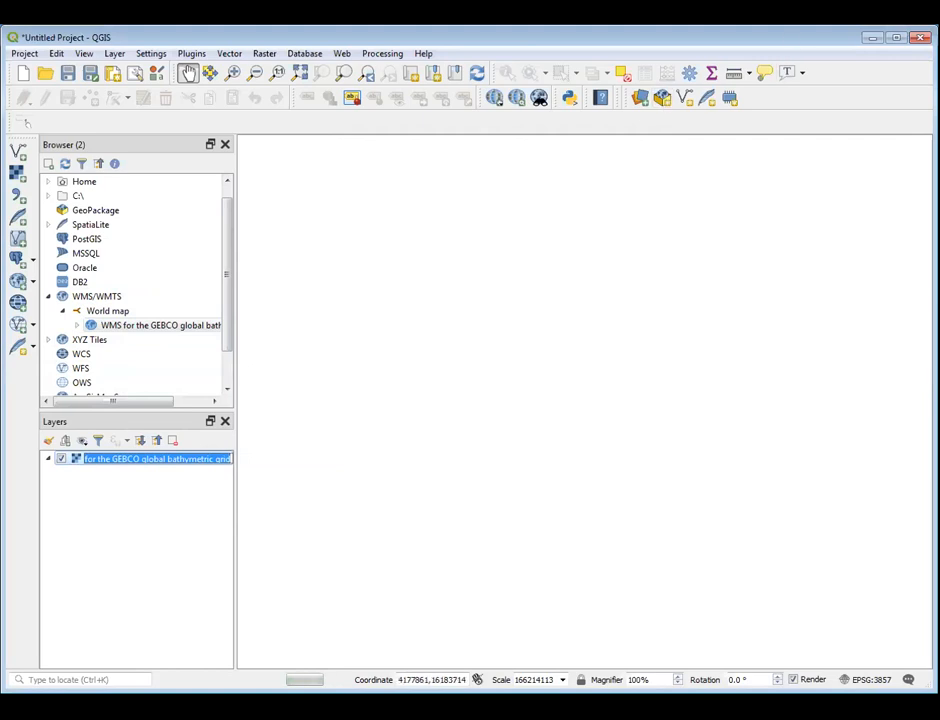
key("Return")
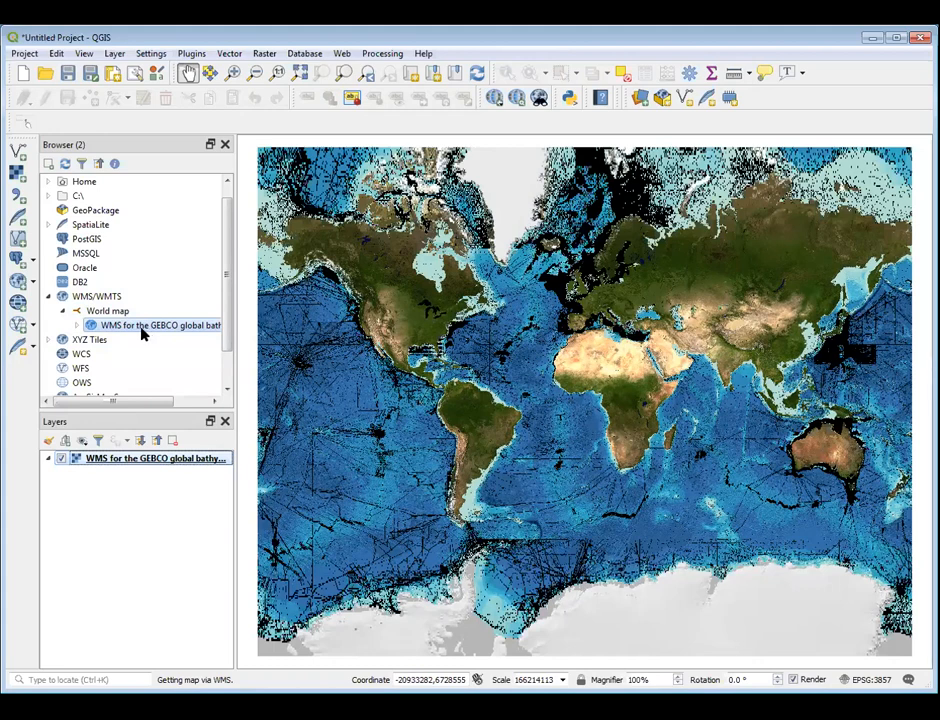
Collapse the World map connection, switch to the QuickMapServices site in Chrome and open the OpenMapSurfer OSM Roads service from the TMS list
left_click(64, 312)
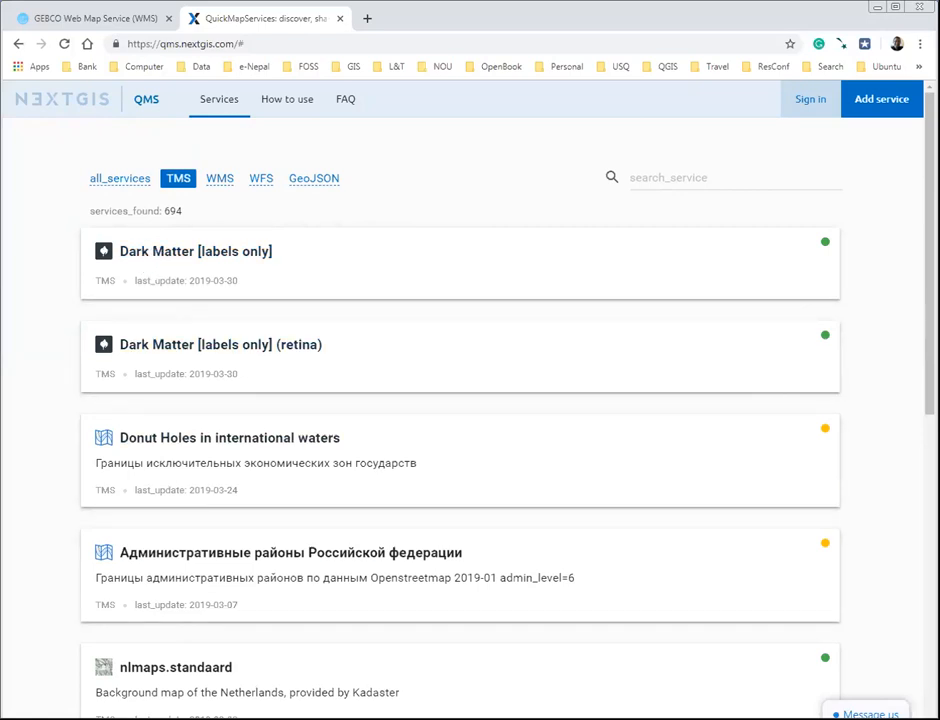
scroll(916, 366, "down", 2)
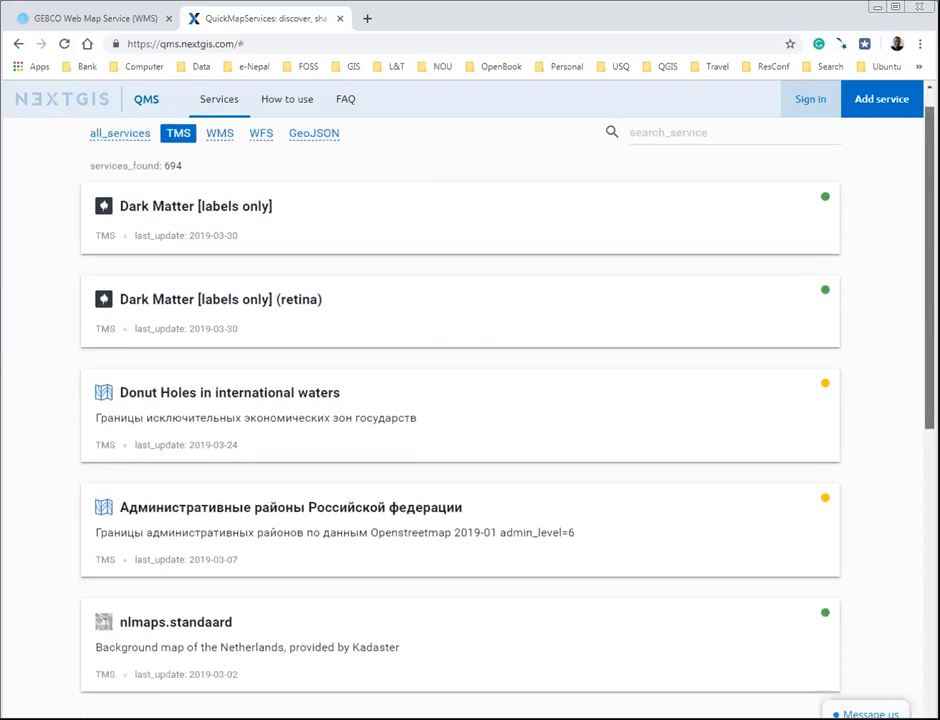
scroll(916, 366, "down", 4)
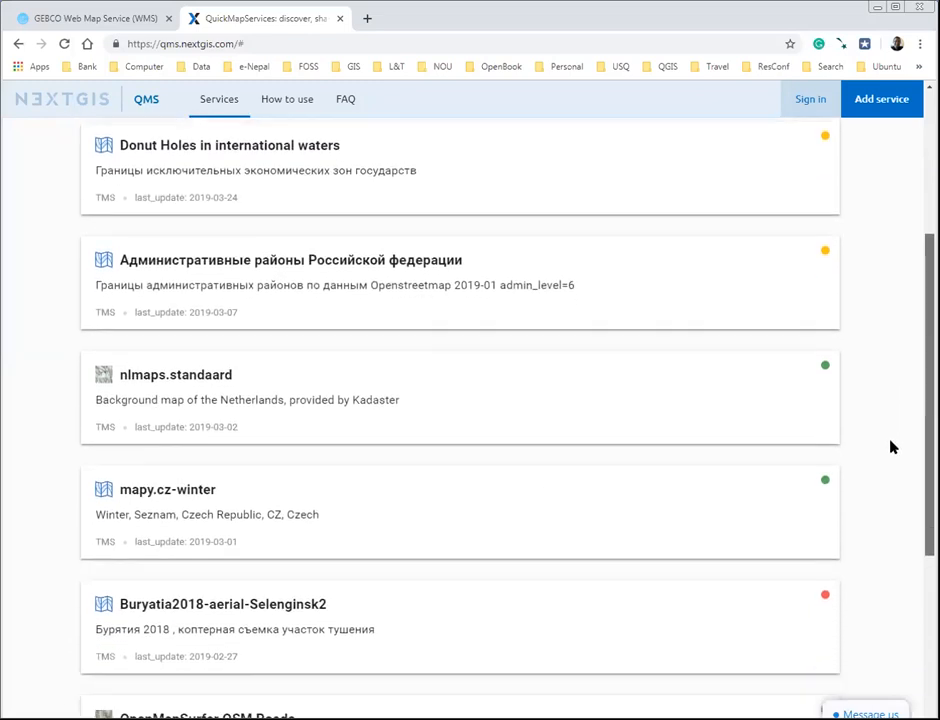
scroll(870, 520, "down", 5)
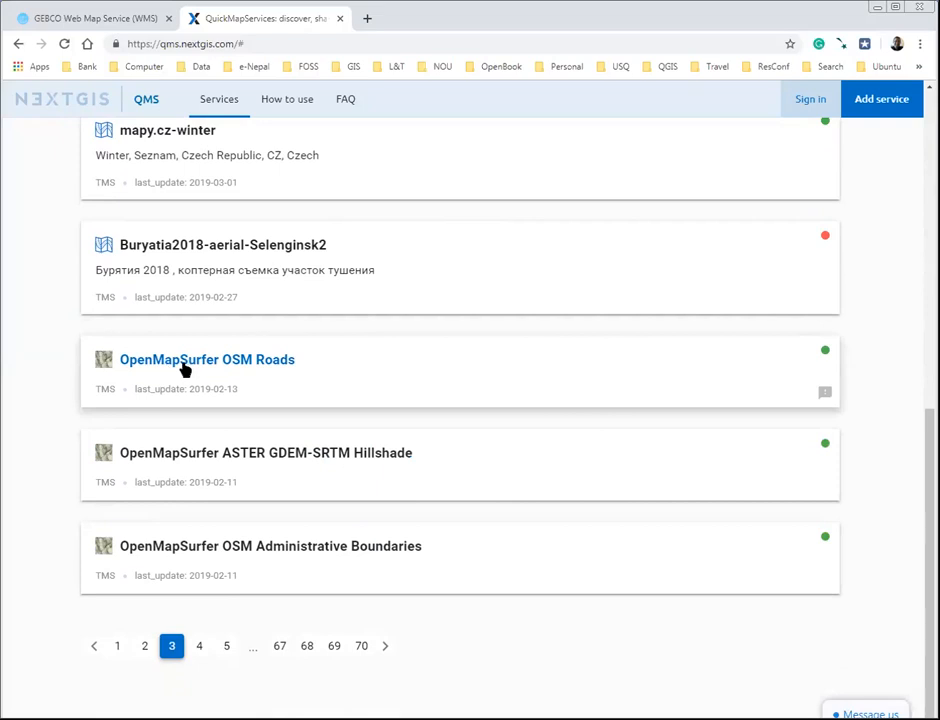
left_click(241, 363)
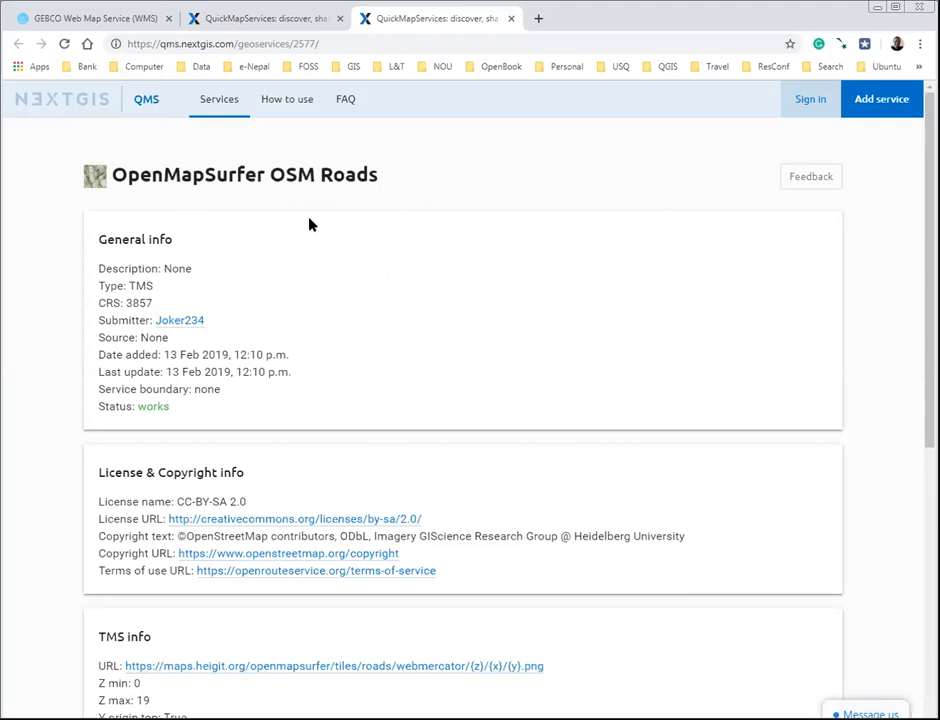
Copy the tile URL from the TMS info of the OpenMapSurfer OSM Roads service
scroll(331, 270, "down", 4)
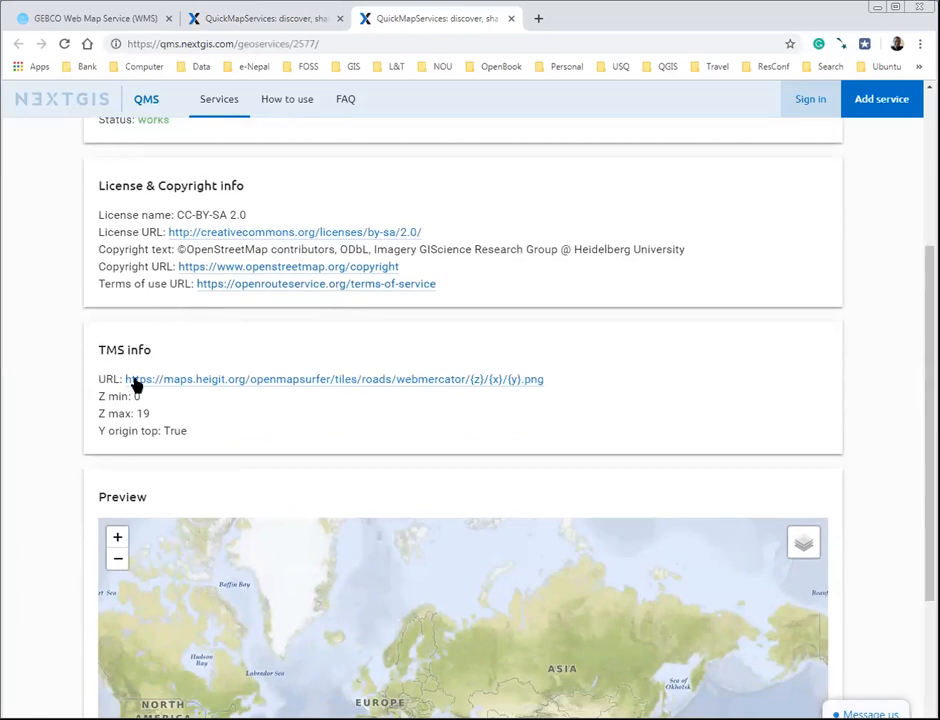
left_click_drag(554, 382, 122, 375)
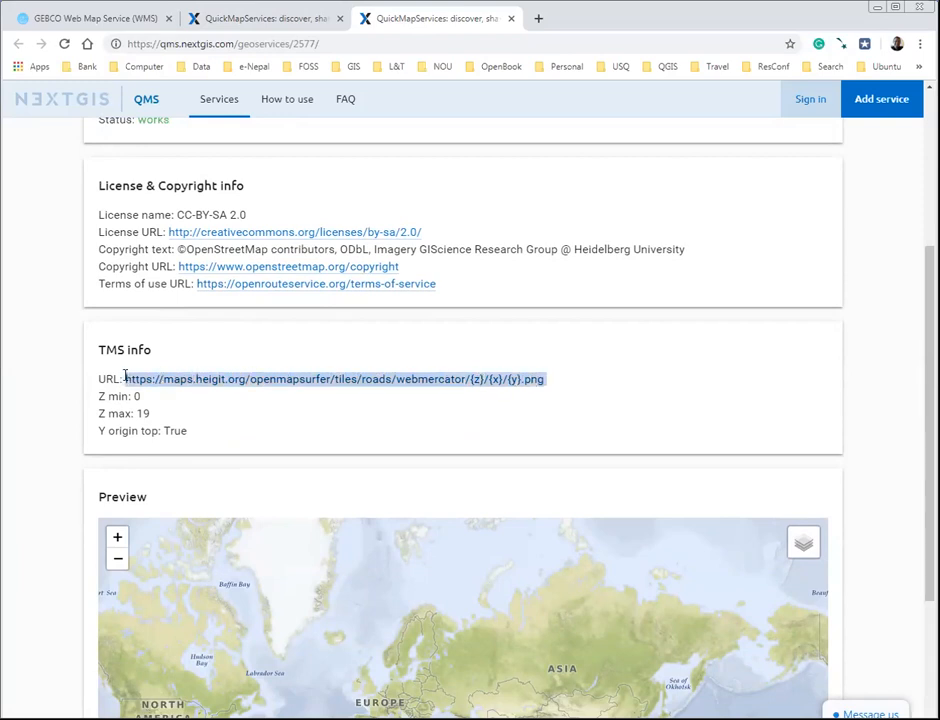
right_click(236, 384)
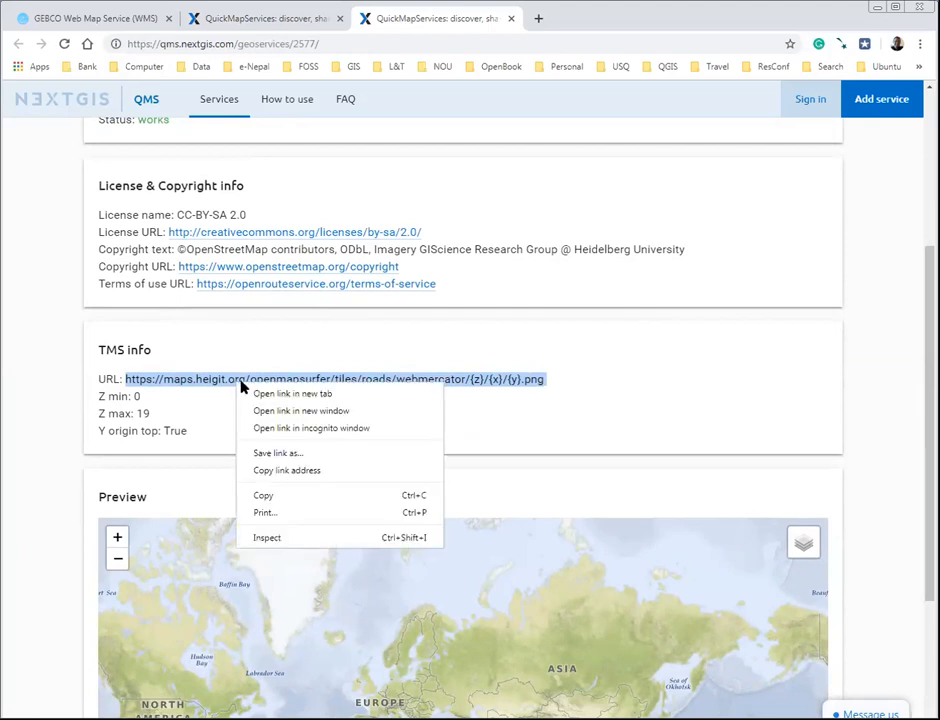
left_click(265, 497)
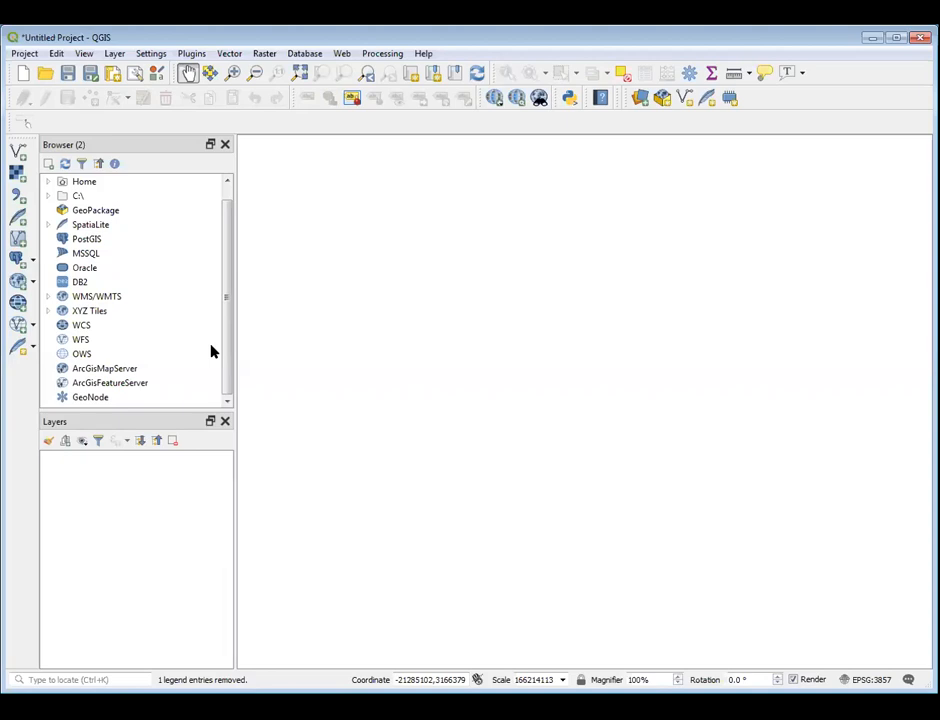
Check which connections already exist under XYZ Tiles in the QGIS browser
left_click(80, 313)
right_click(80, 315)
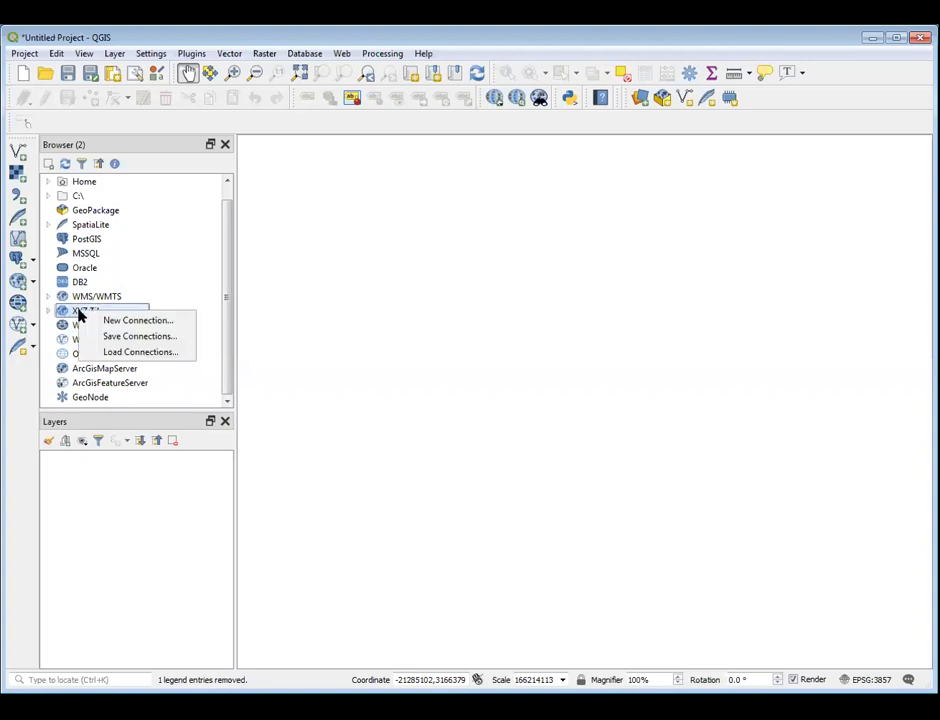
left_click(150, 298)
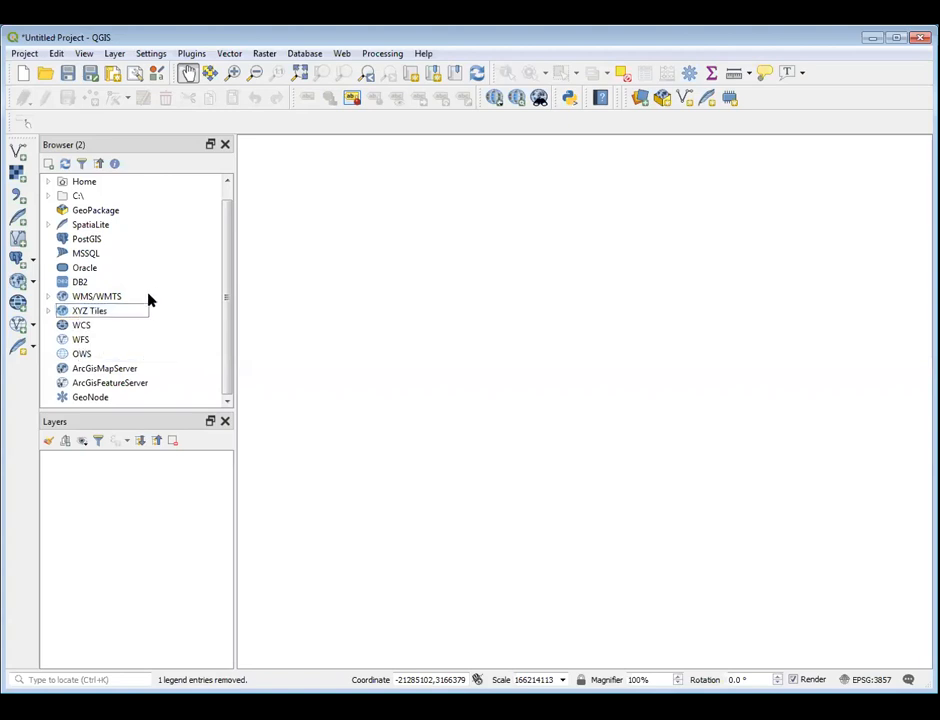
left_click(48, 311)
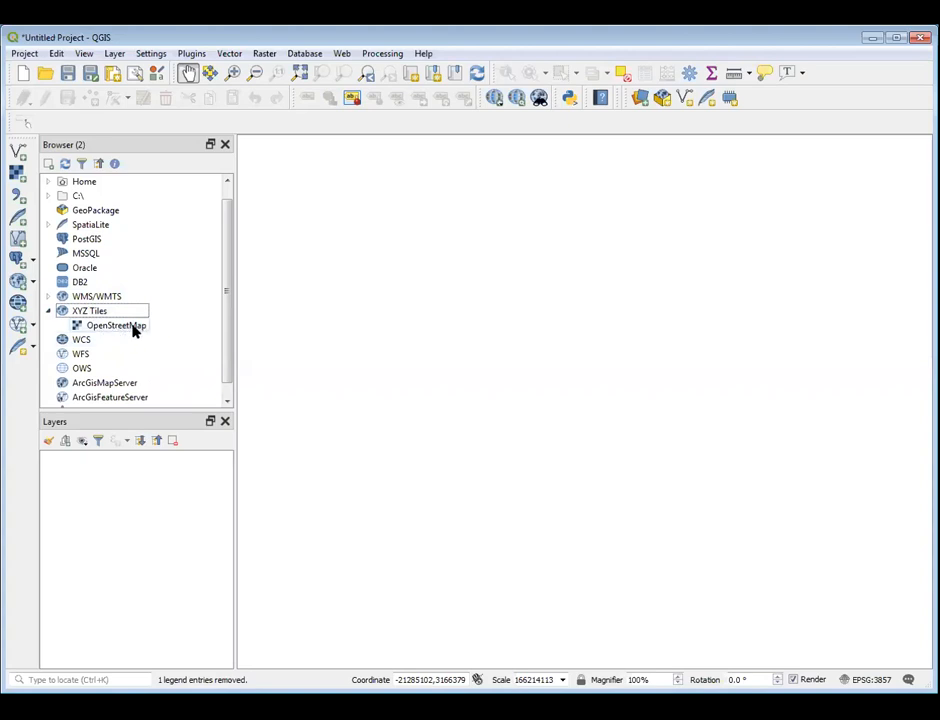
left_click(49, 312)
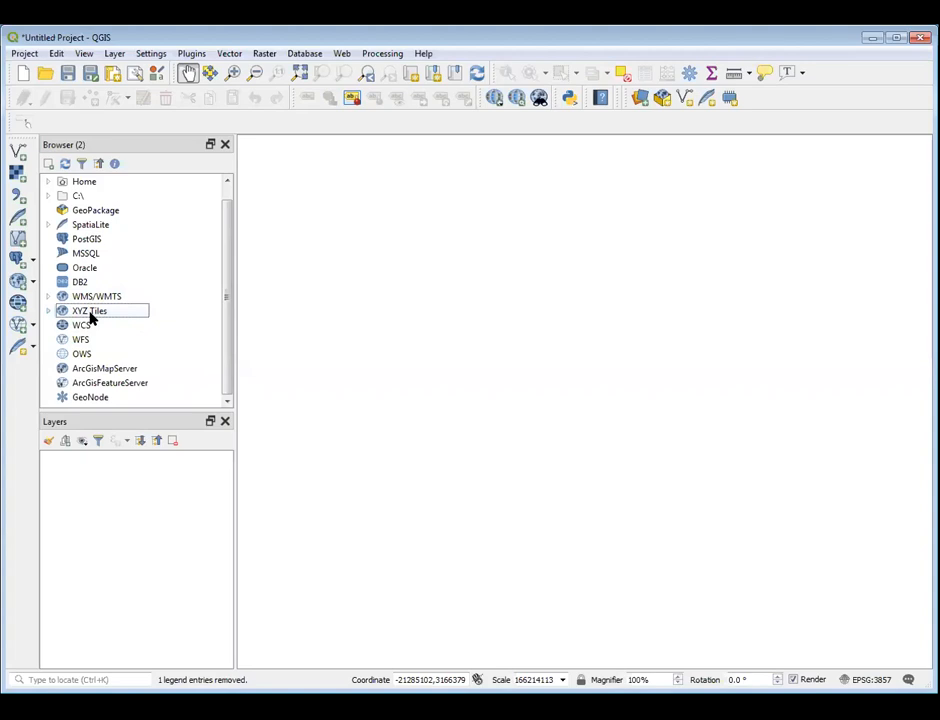
Create an XYZ Tiles connection named OSM surfer roads with the copied OpenMapSurfer tile URL and add it to the project as a layer
right_click(88, 315)
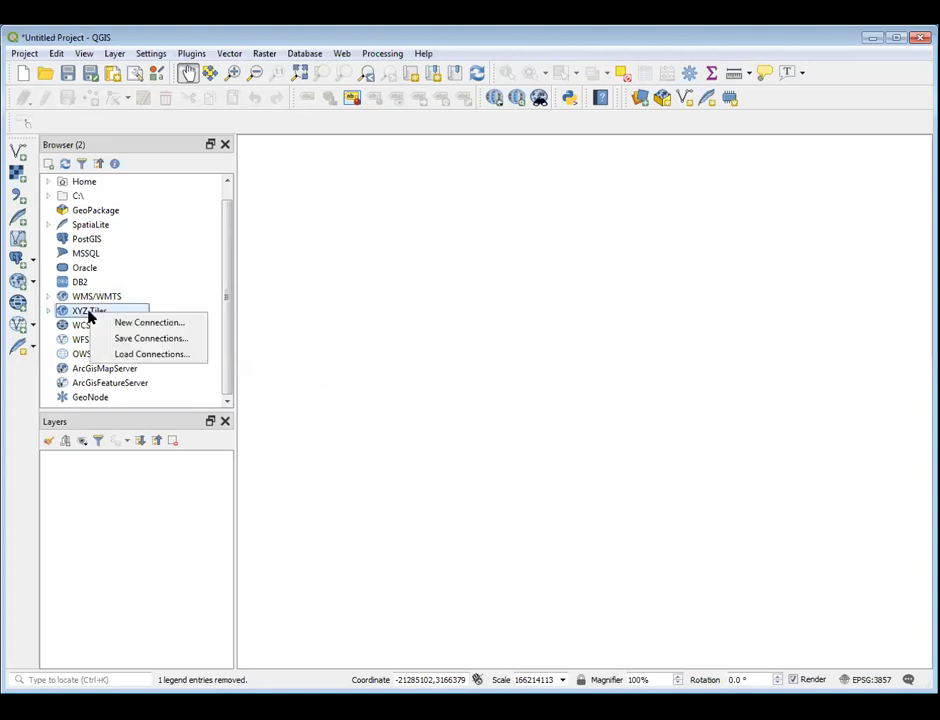
left_click(150, 323)
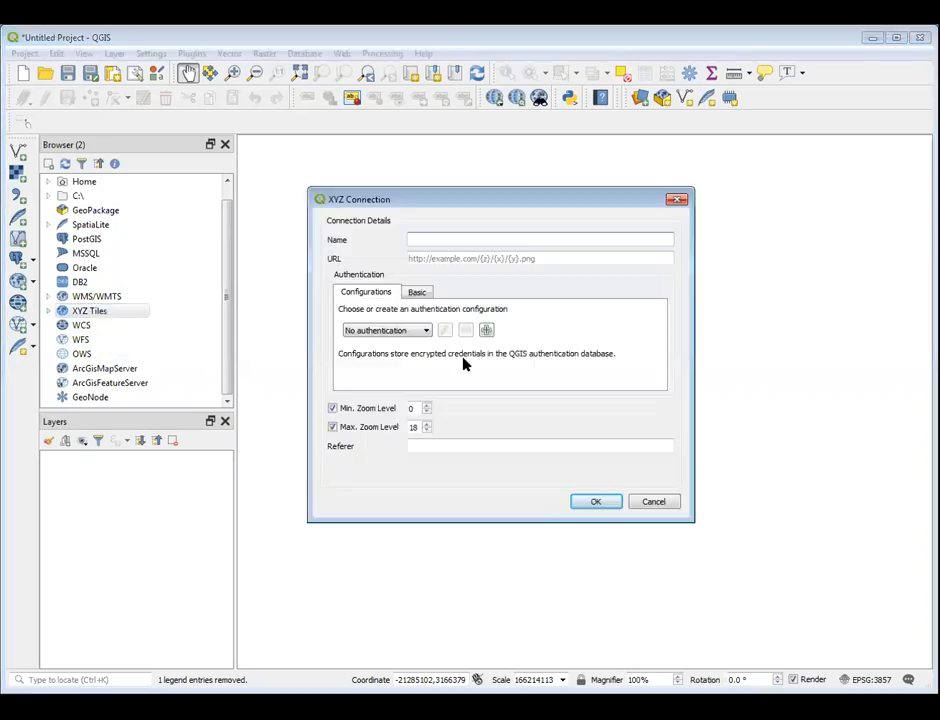
left_click(470, 258)
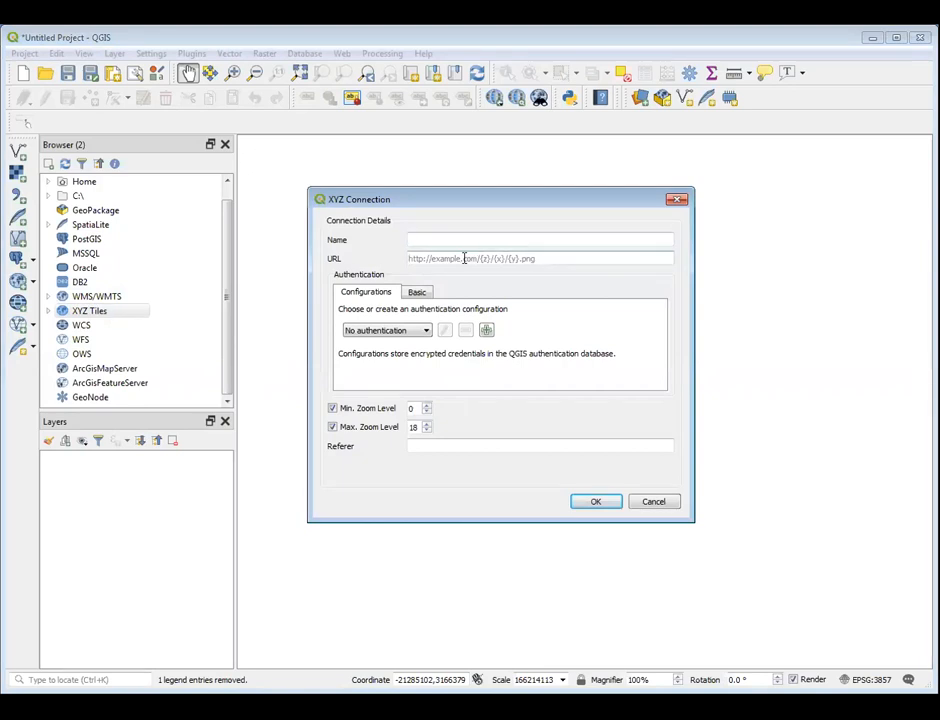
right_click(466, 258)
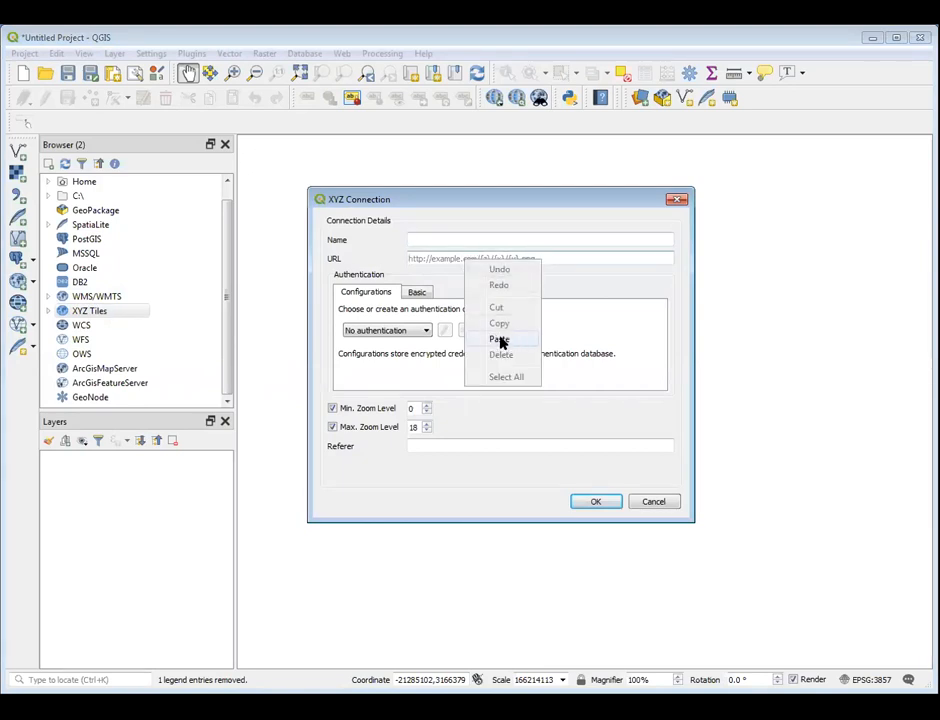
left_click(499, 340)
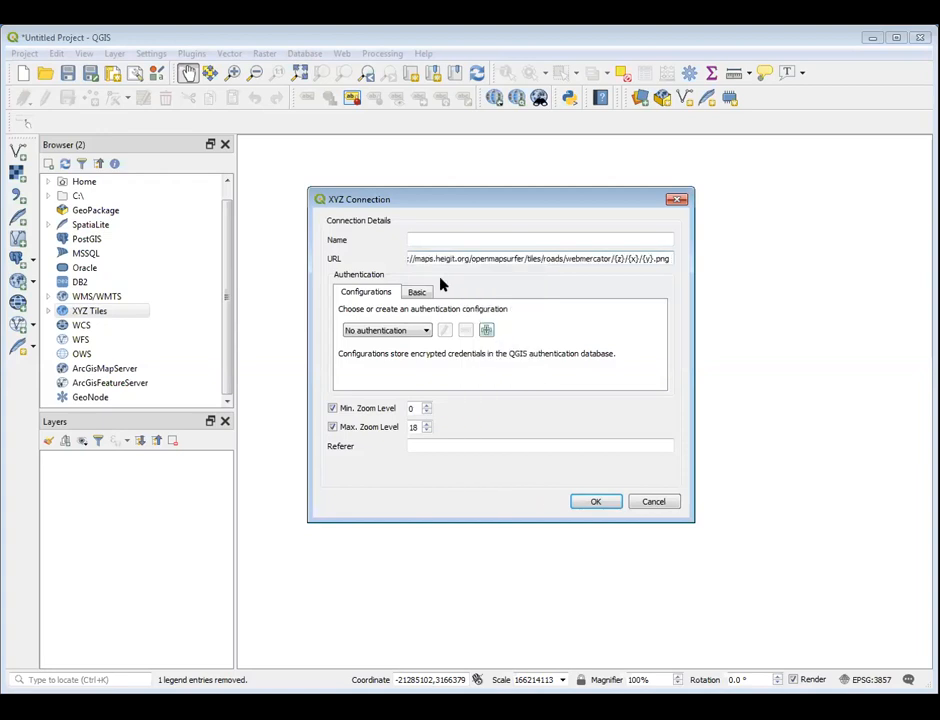
left_click(423, 241)
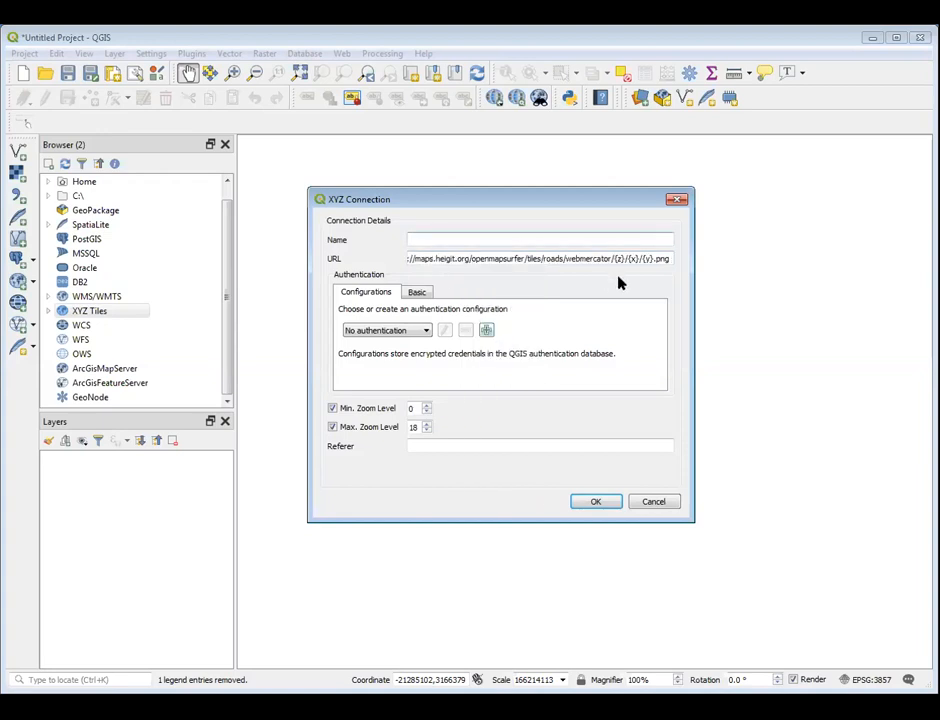
type("OSM surfer roads")
left_click(592, 502)
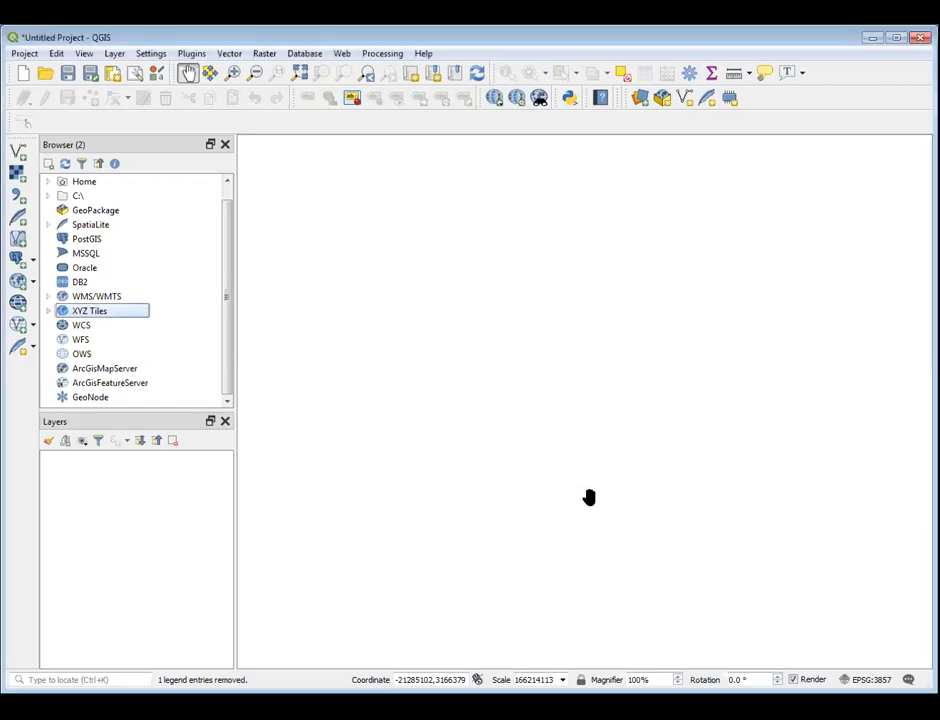
left_click(48, 313)
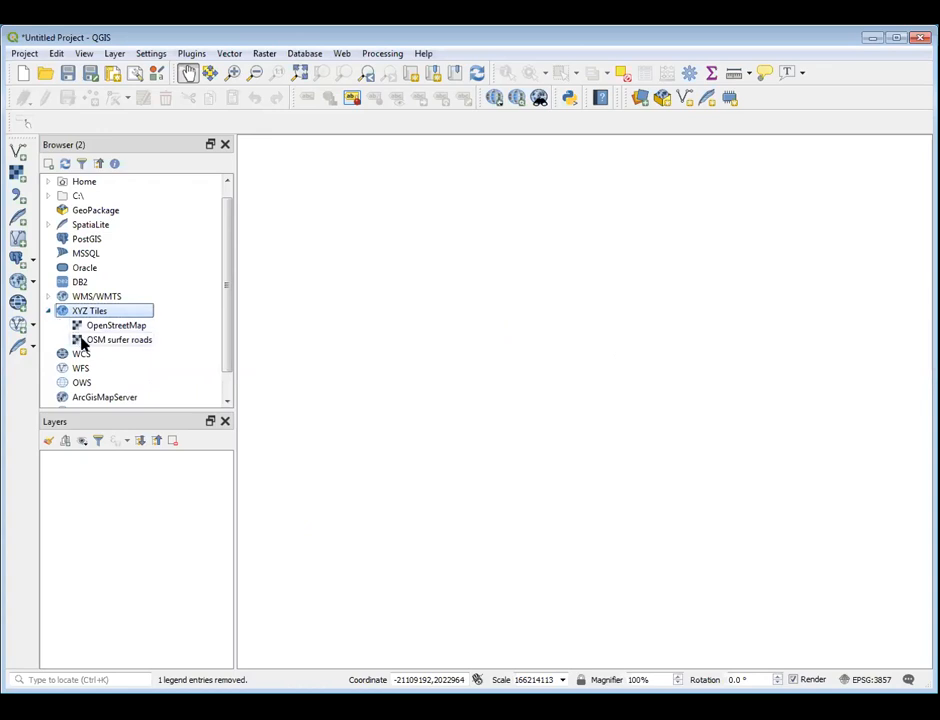
double_click(134, 340)
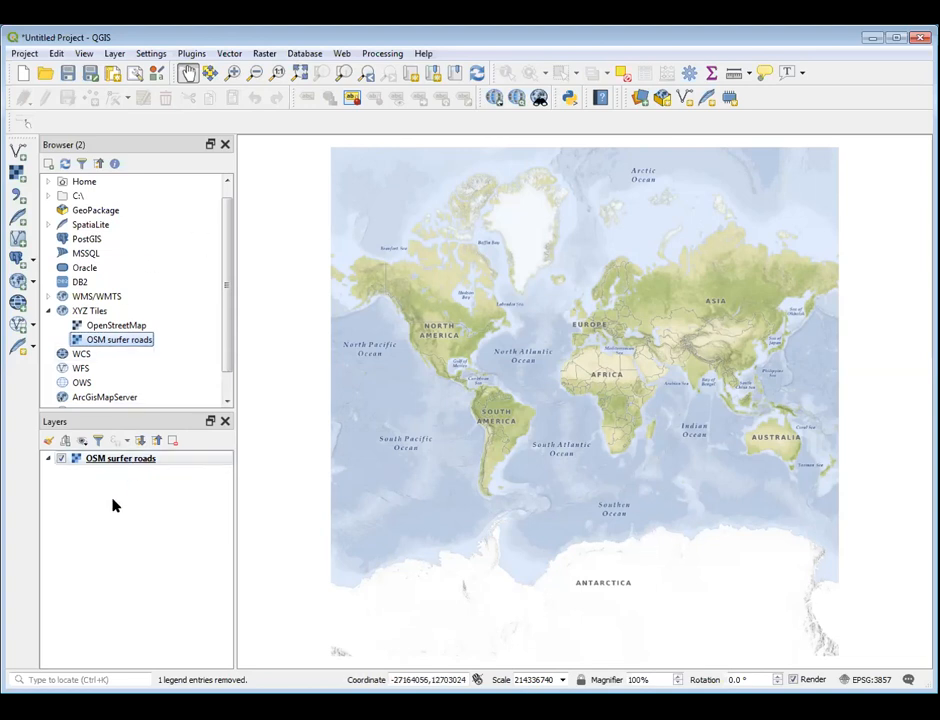
Remove the OSM surfer roads layer from the project
left_click(128, 458)
right_click(128, 458)
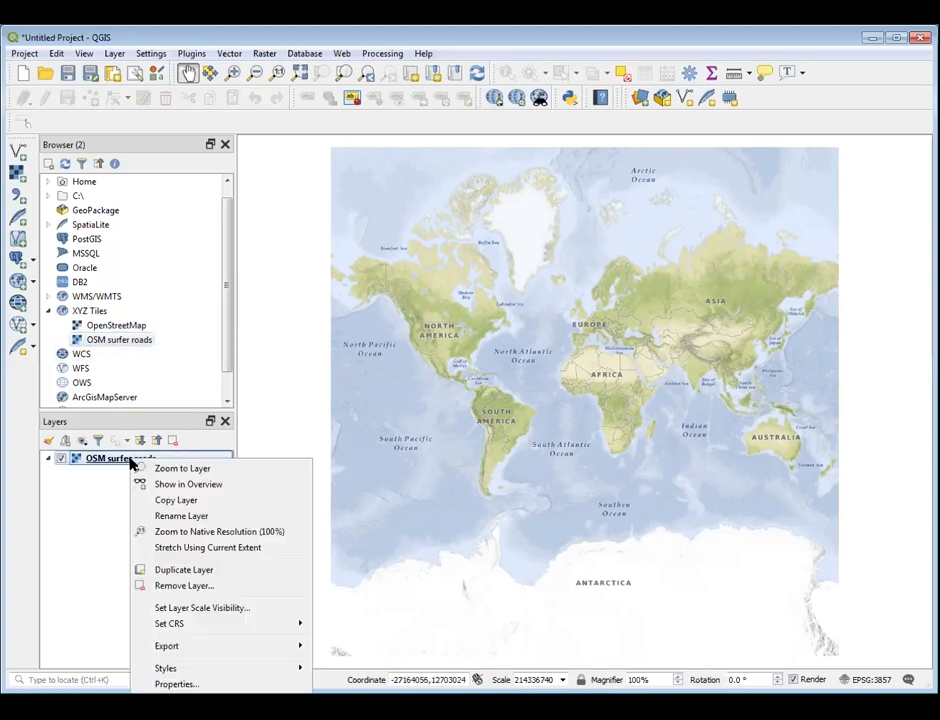
left_click(183, 586)
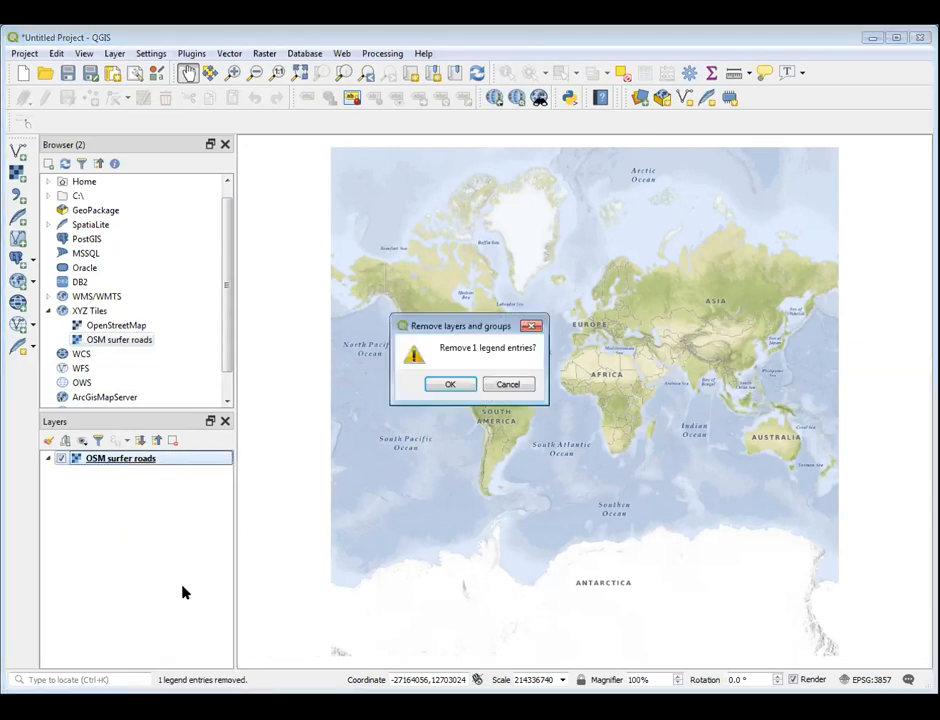
left_click(450, 384)
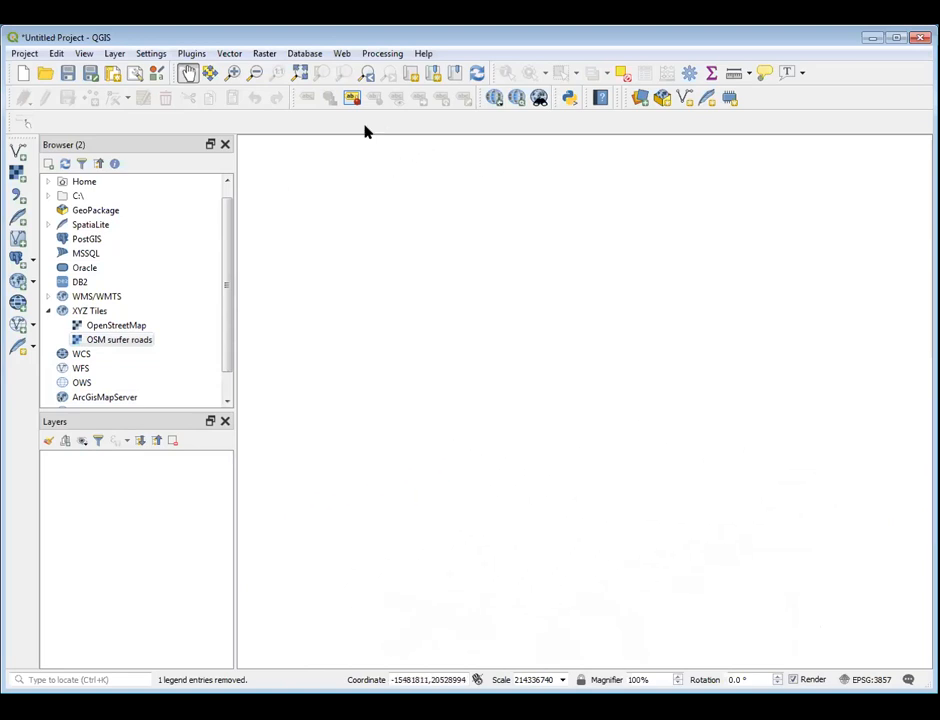
left_click(192, 55)
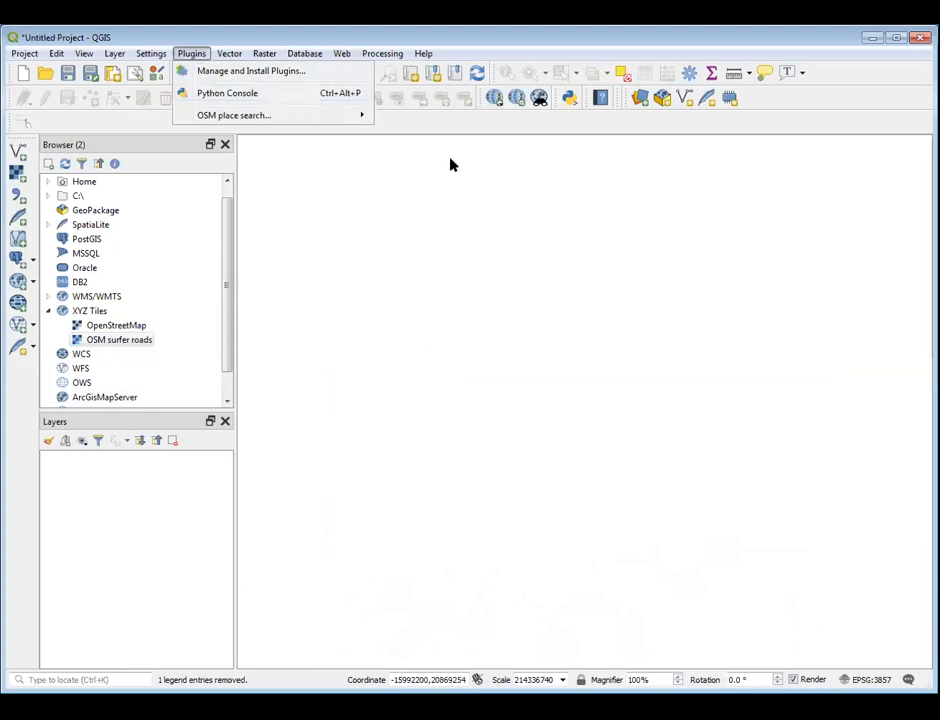
left_click(560, 168)
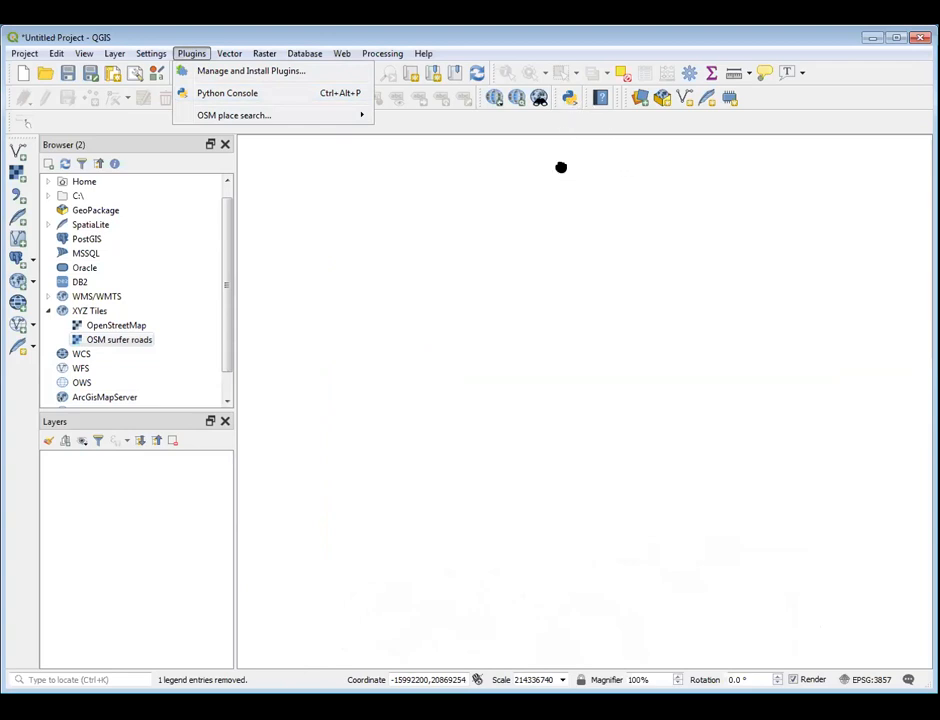
left_click(568, 98)
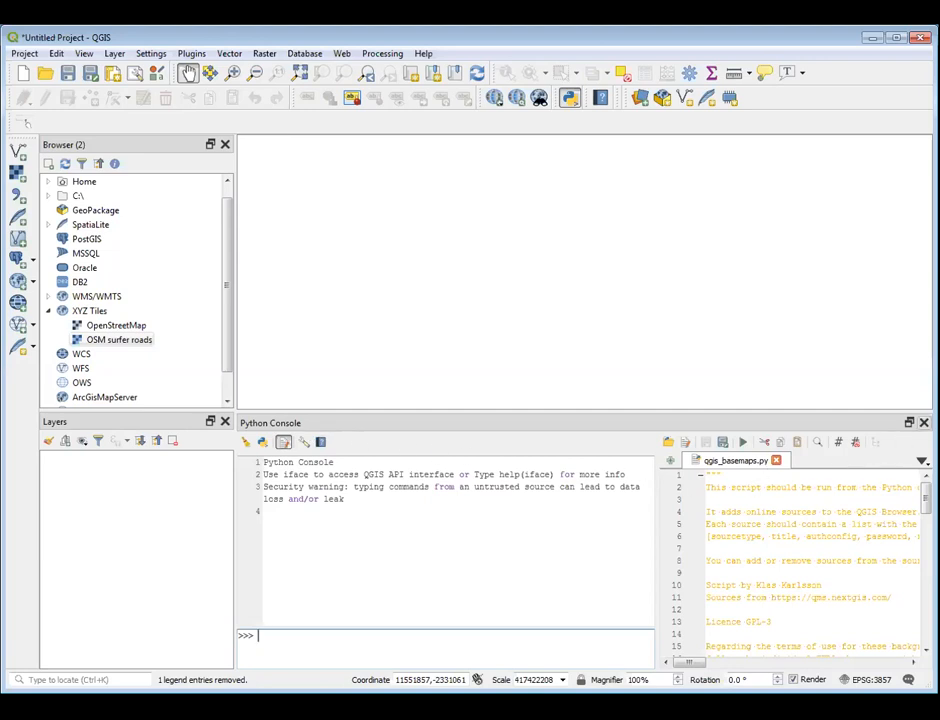
left_click(924, 423)
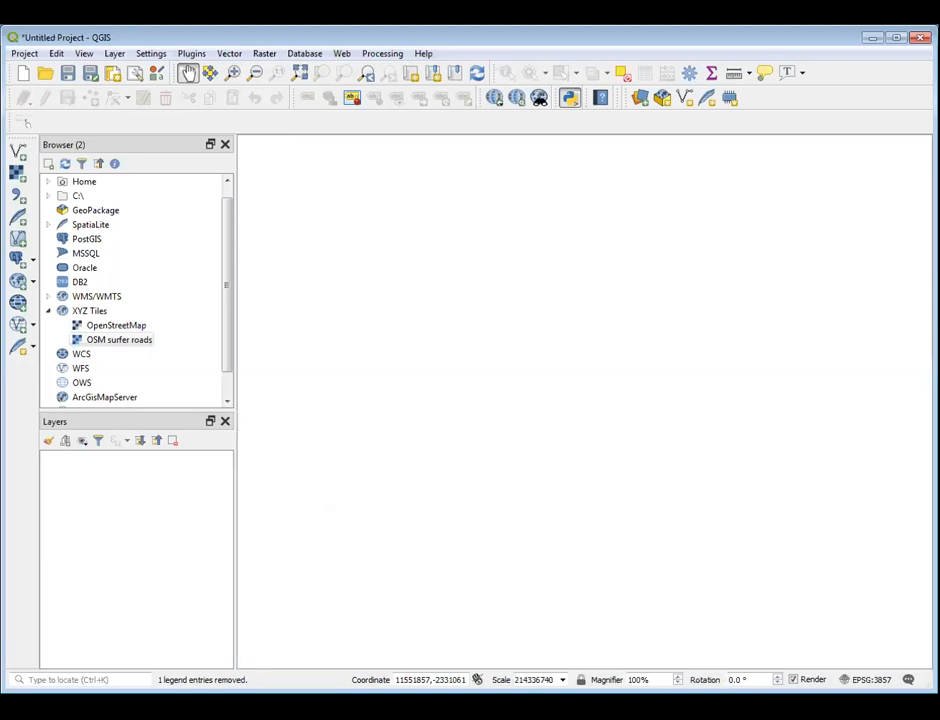
Open the Python Console with its script editor shown
left_click(191, 54)
left_click(214, 93)
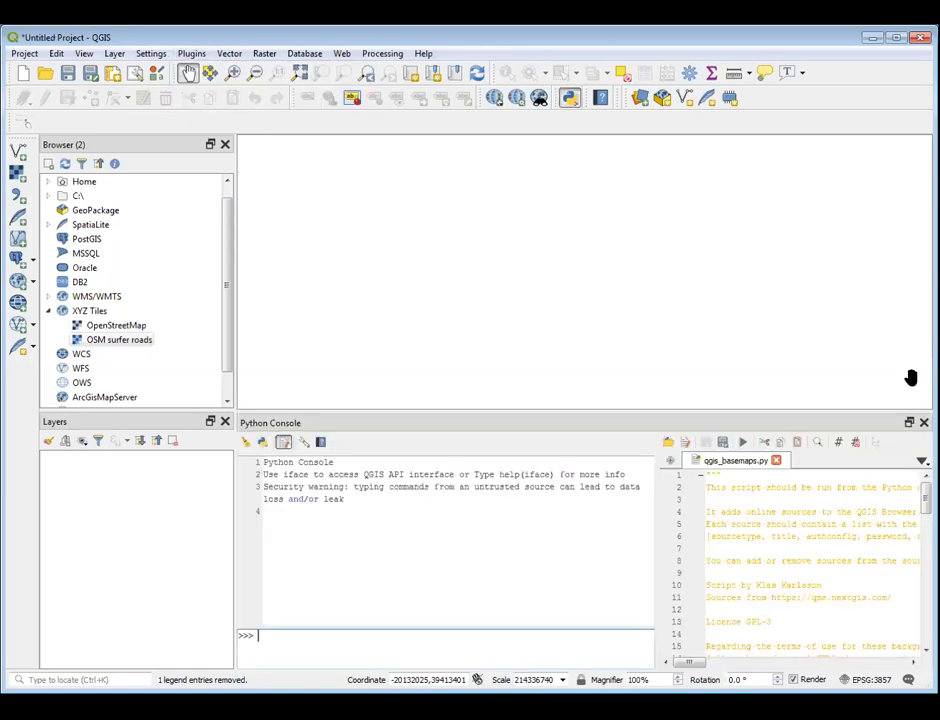
left_click(283, 441)
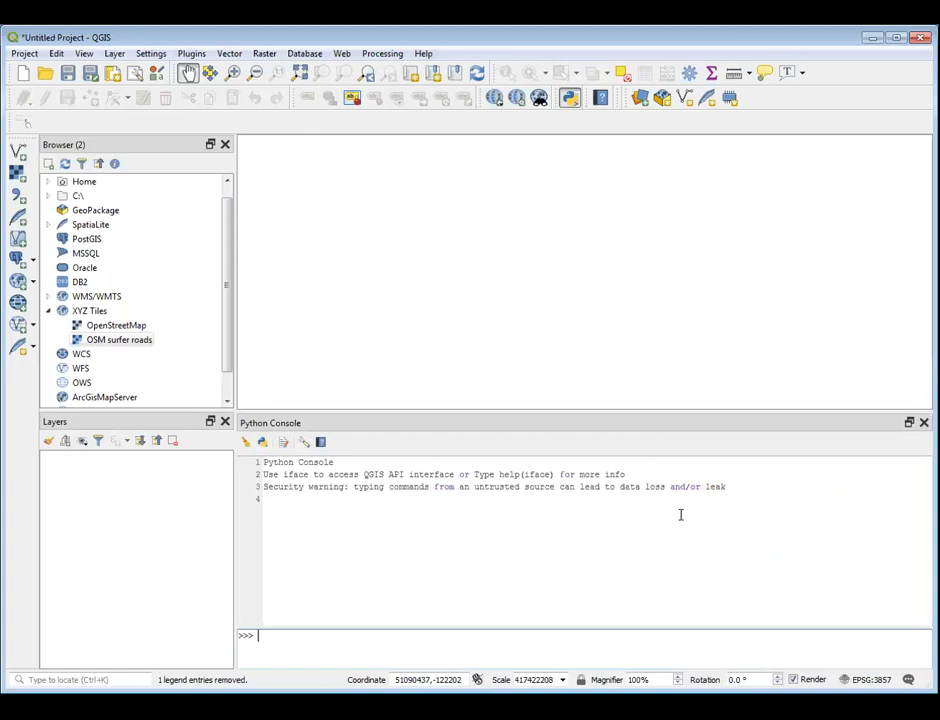
left_click(283, 444)
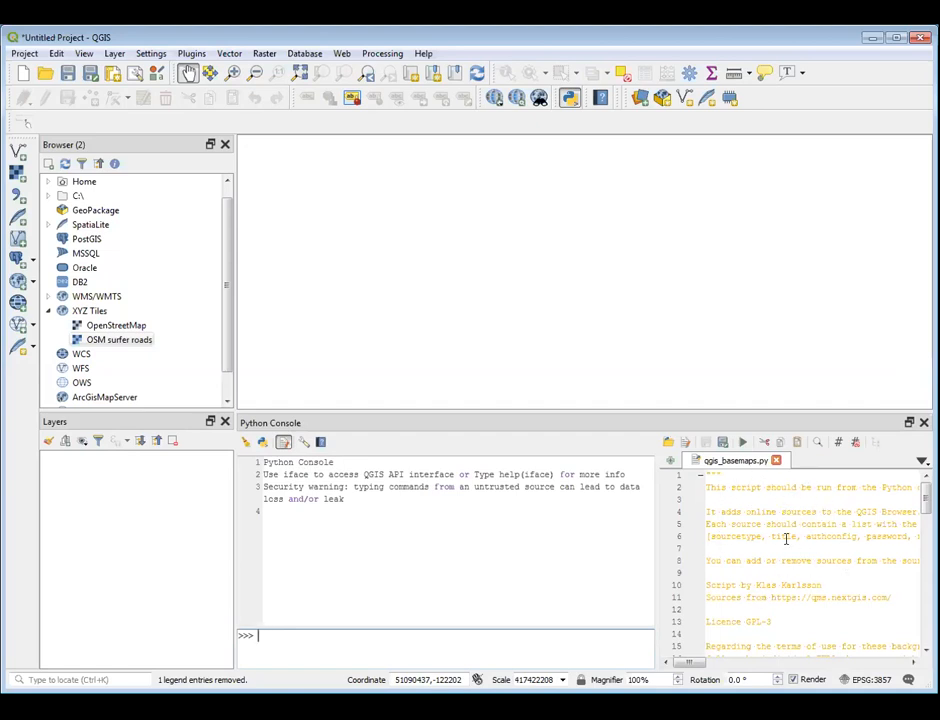
Open the qgis_basemaps.py script from the NOU_GIS_tutorials folder in the console's editor and run it
left_click(667, 442)
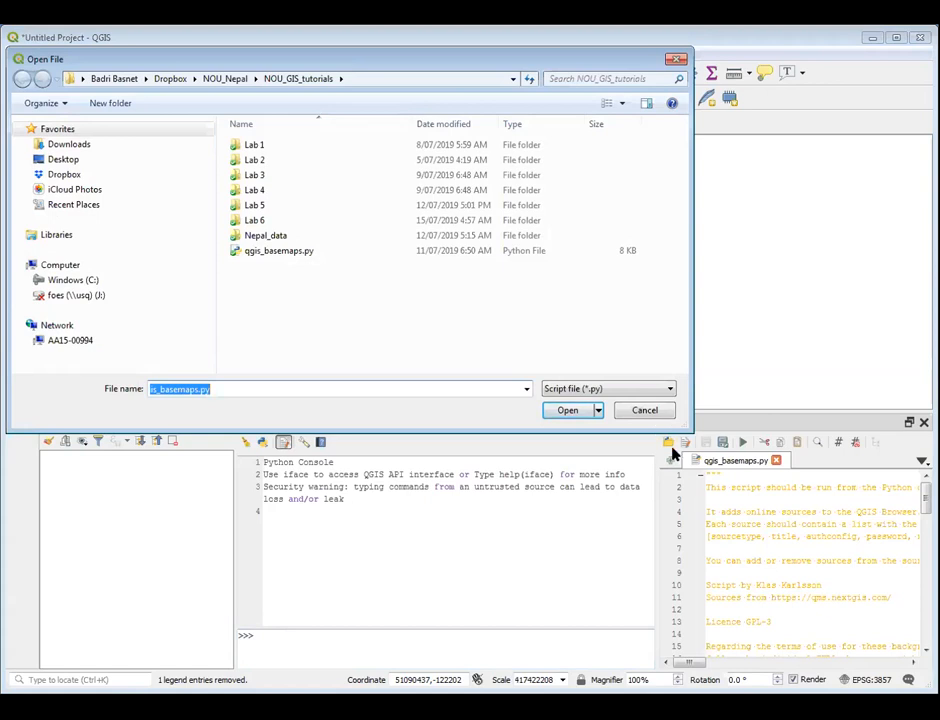
left_click(292, 256)
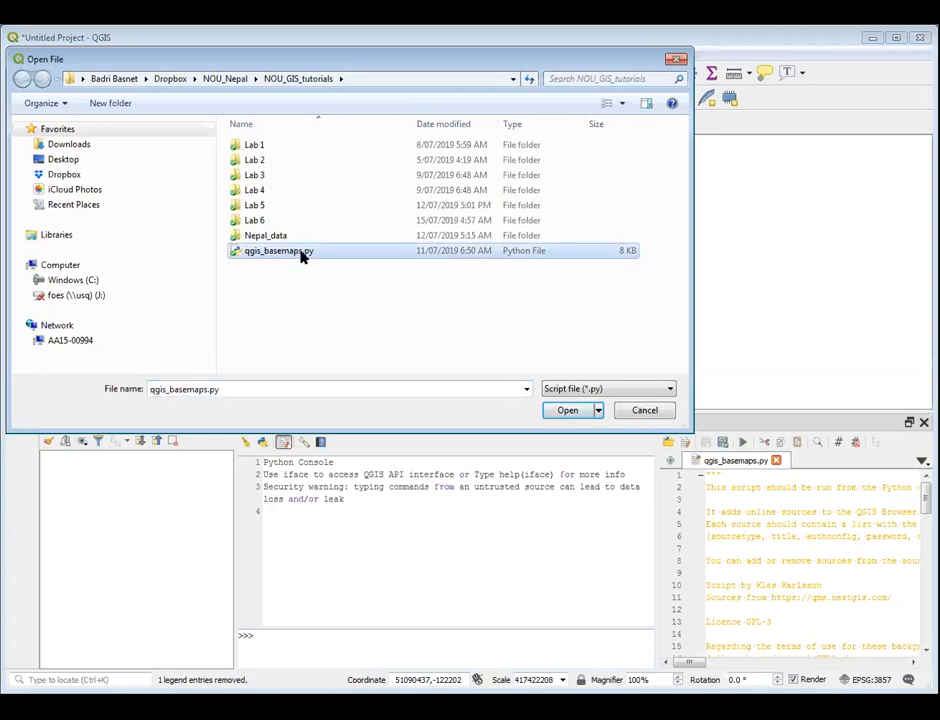
left_click(565, 412)
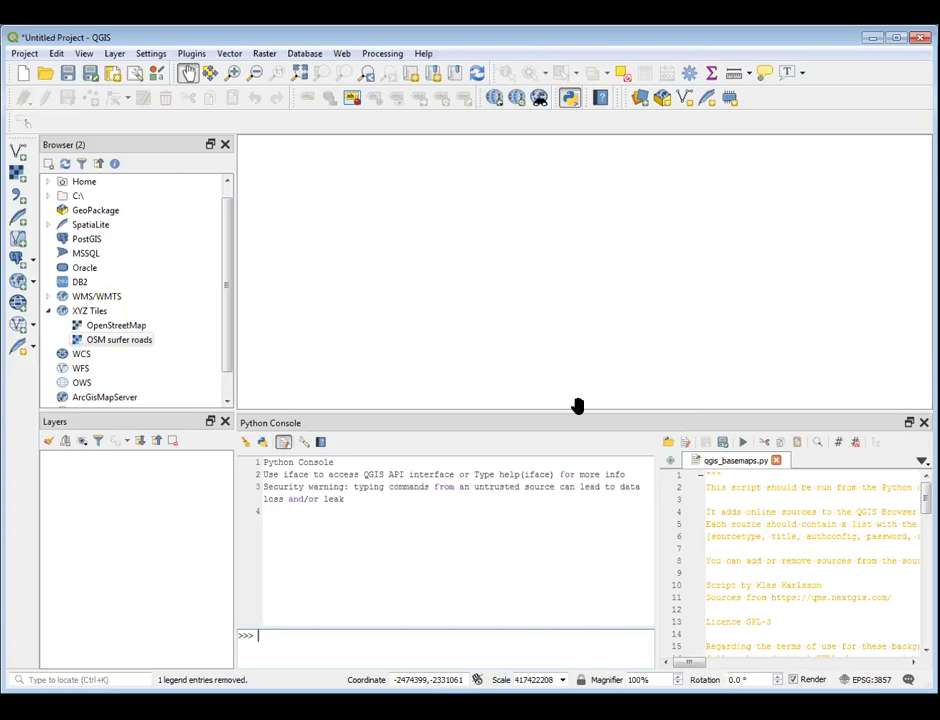
left_click(743, 445)
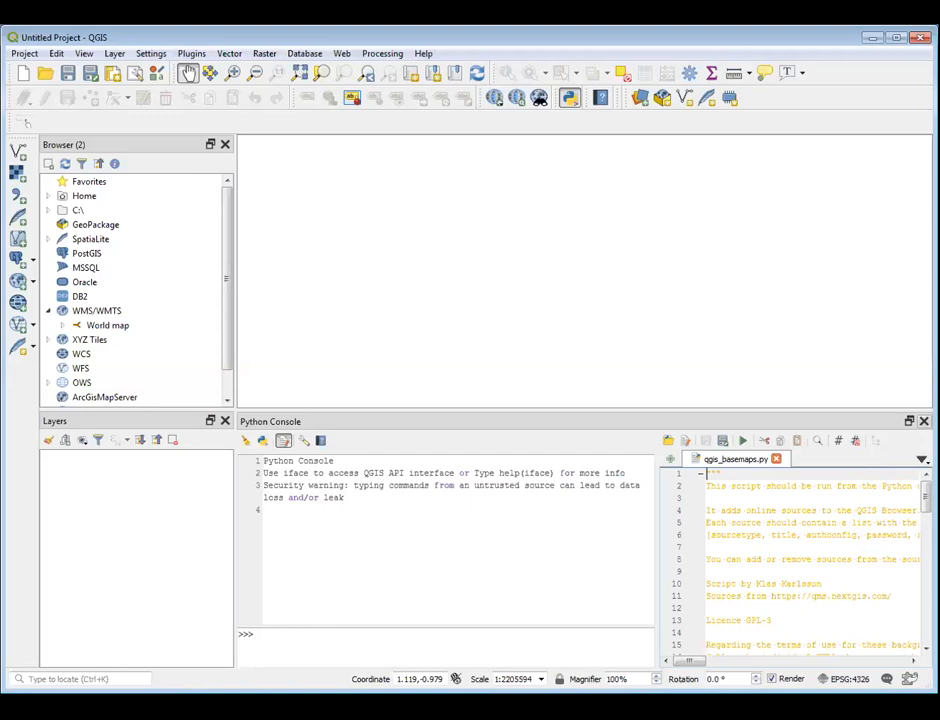
Close the Python Console and add the Google Maps basemap from XYZ Tiles to the project as a layer
left_click(924, 420)
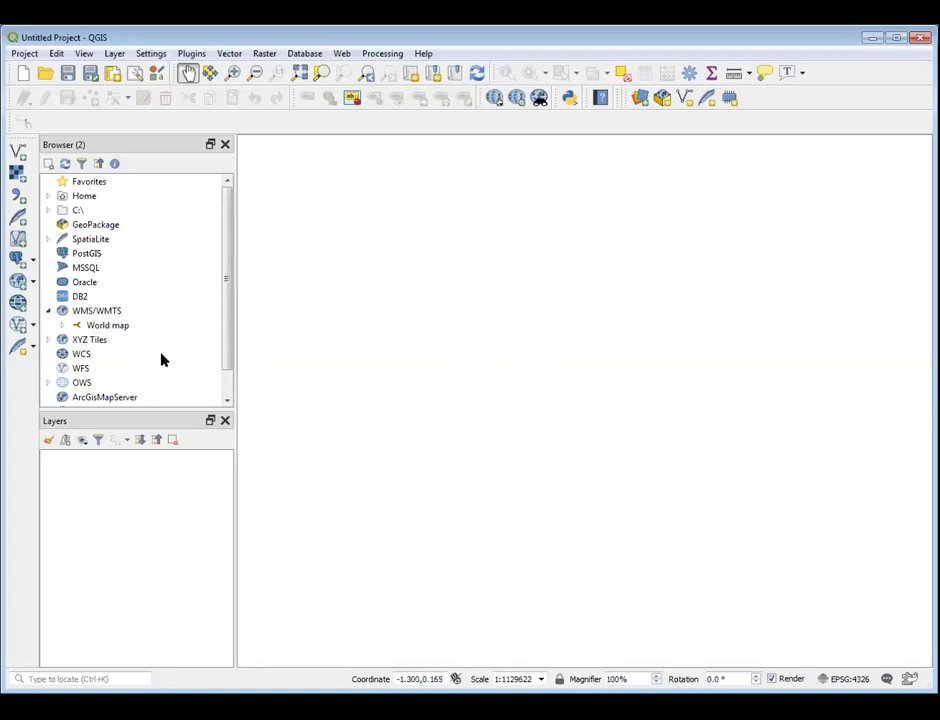
left_click(48, 340)
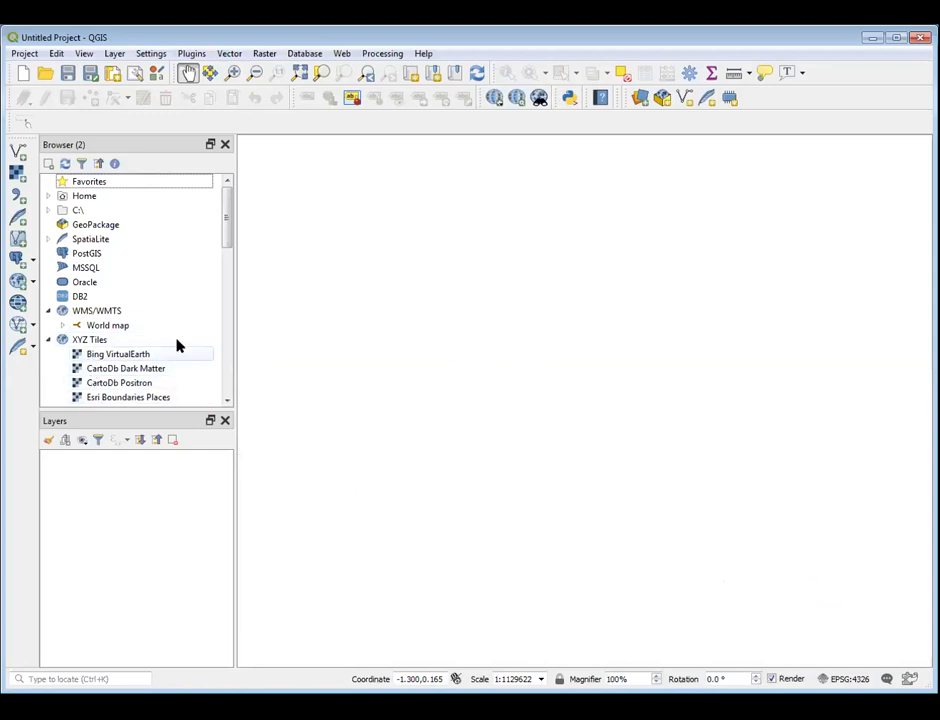
left_click_drag(227, 241, 227, 263)
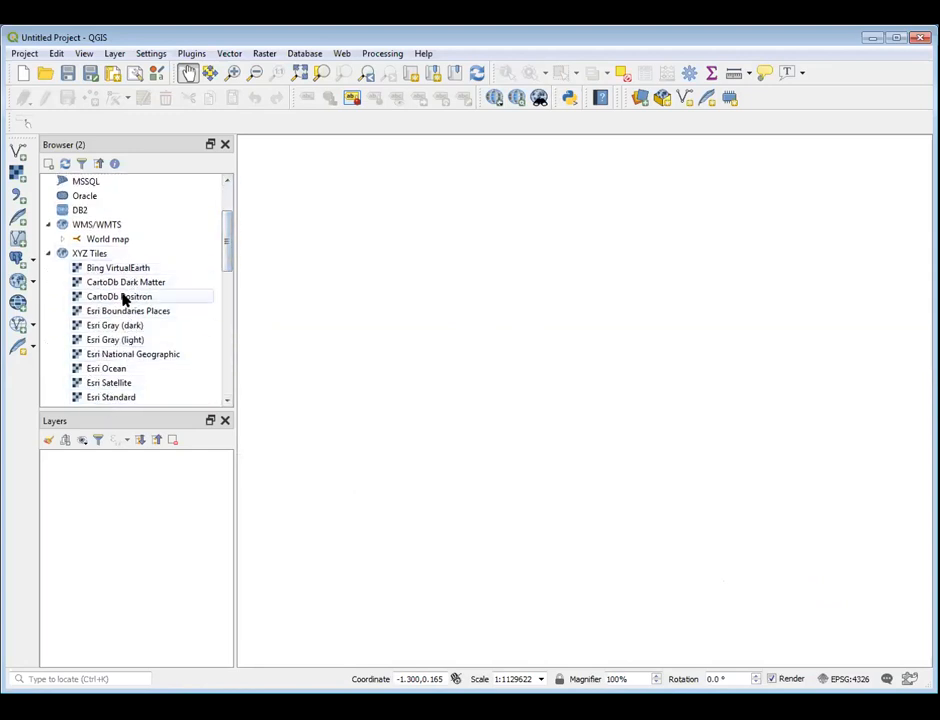
mouse_move(229, 264)
left_mouse_down()
mouse_move(213, 316)
mouse_move(210, 386)
mouse_move(227, 347)
mouse_move(229, 249)
left_mouse_up()
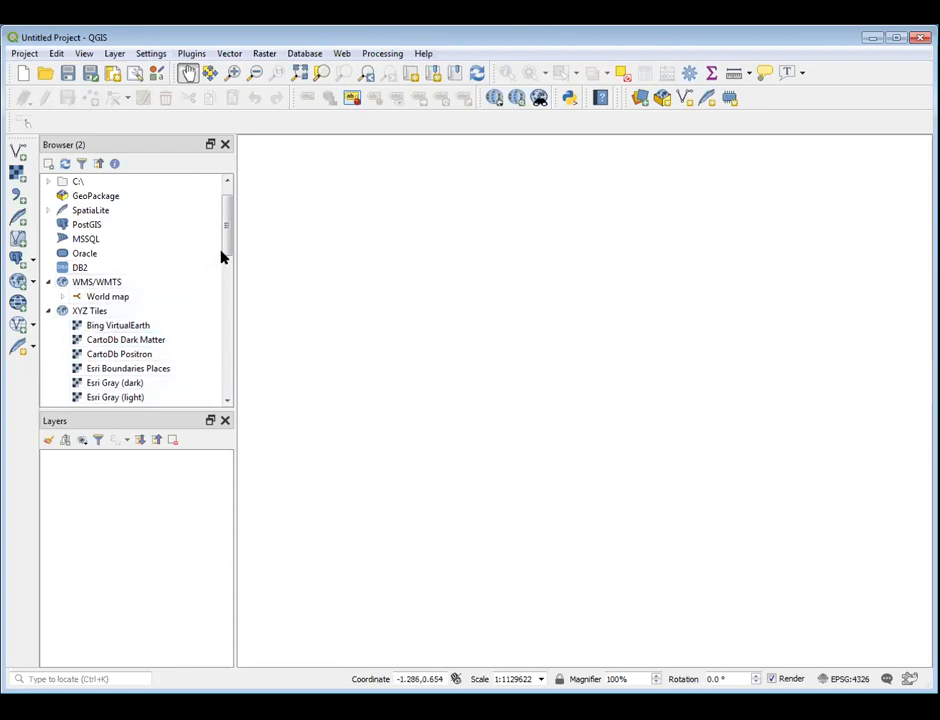
left_click_drag(229, 245, 227, 250)
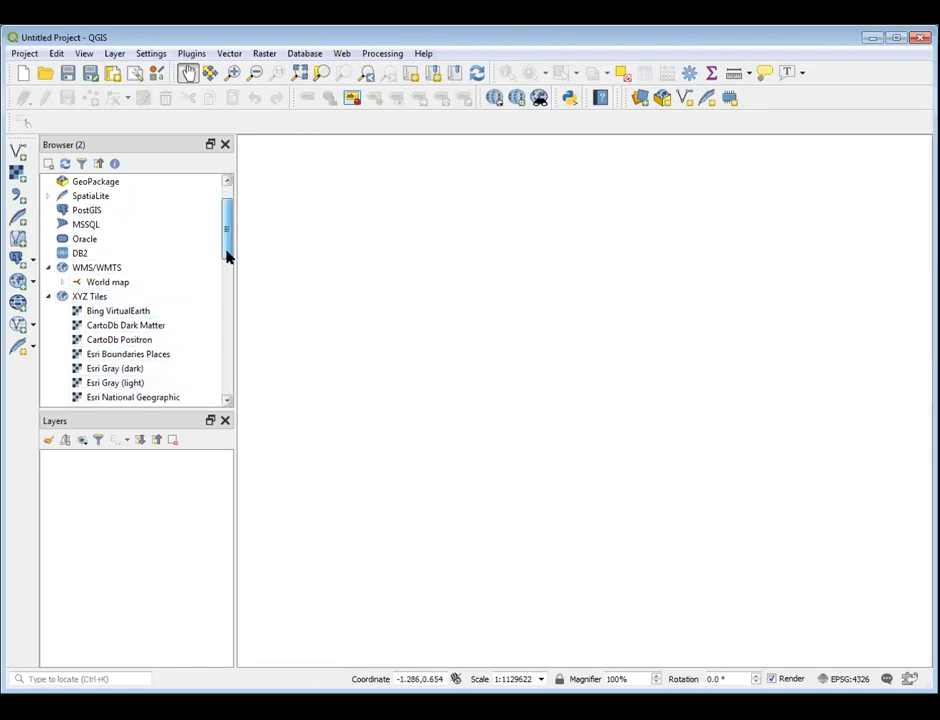
left_click(48, 297)
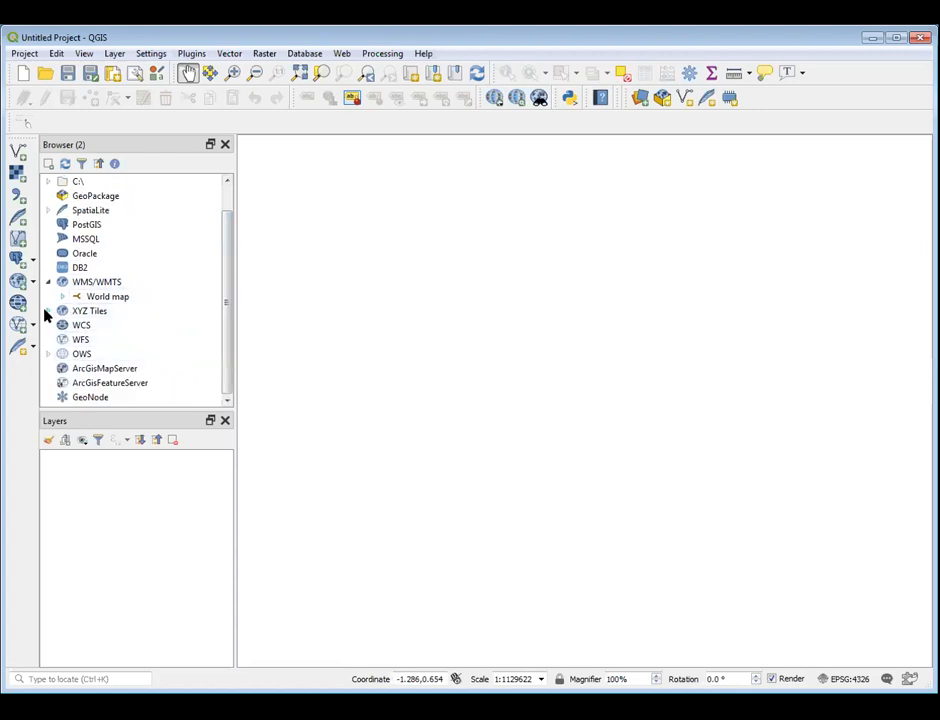
left_click(47, 311)
left_click_drag(227, 252, 218, 285)
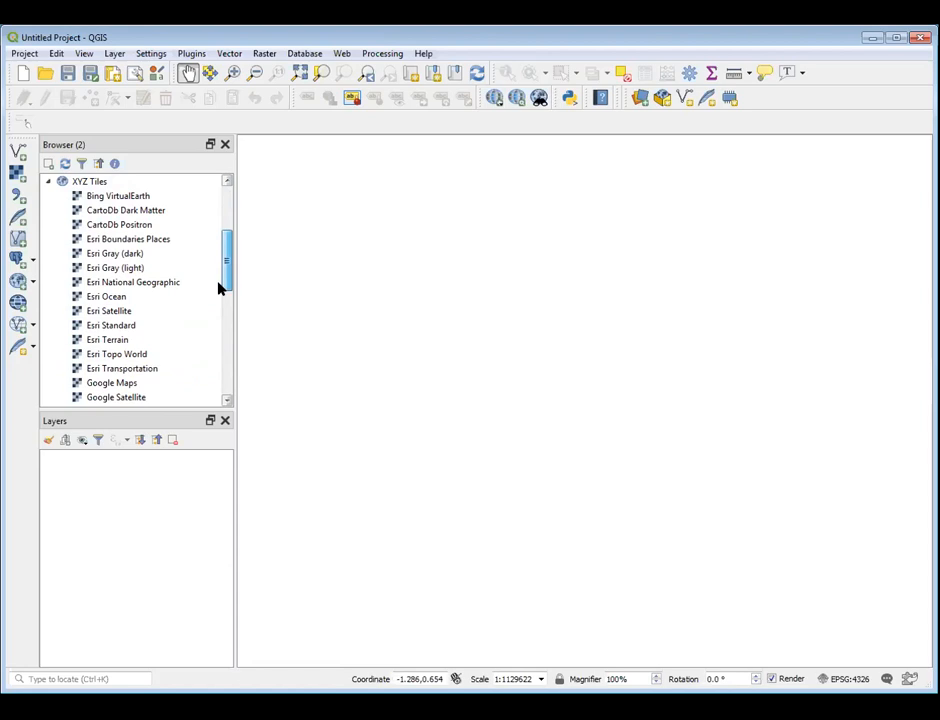
double_click(121, 386)
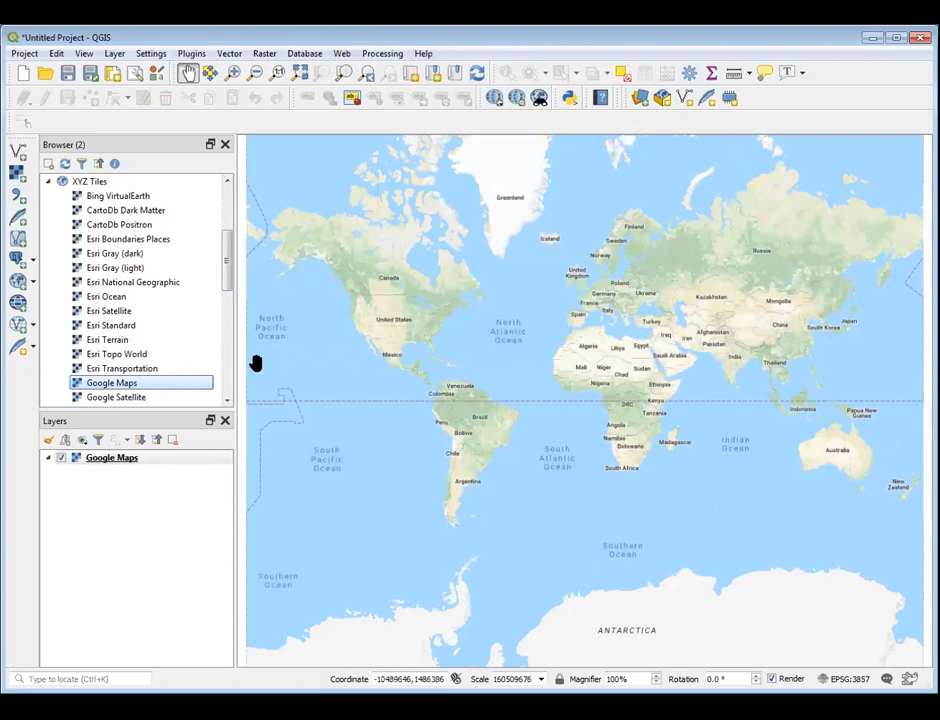
Add the Esri Satellite basemap from XYZ Tiles to the project and browse the remaining tile services
double_click(118, 313)
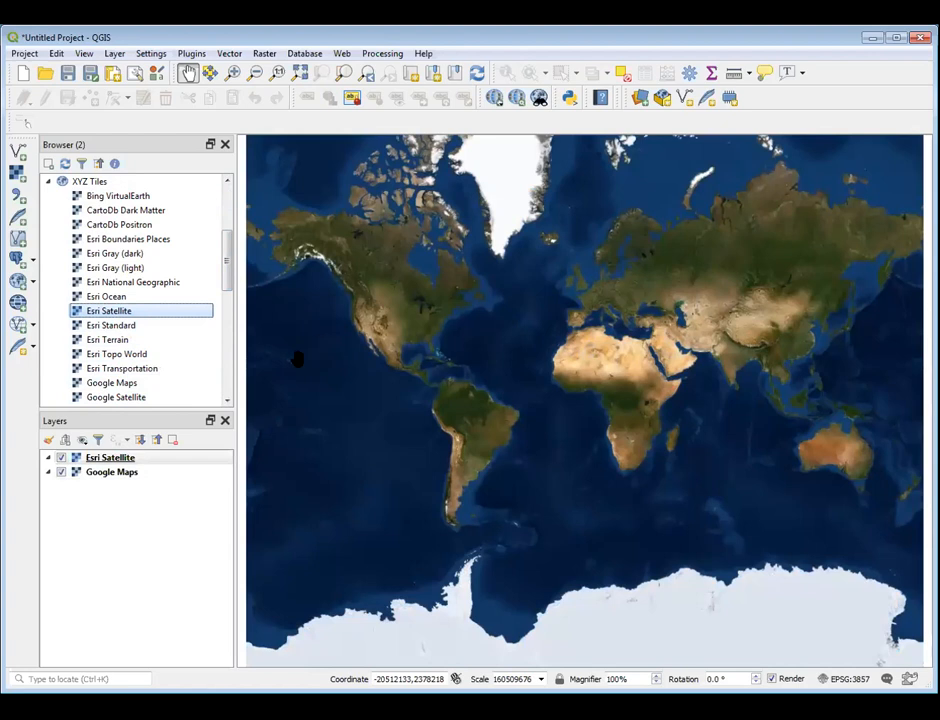
left_click_drag(228, 283, 220, 349)
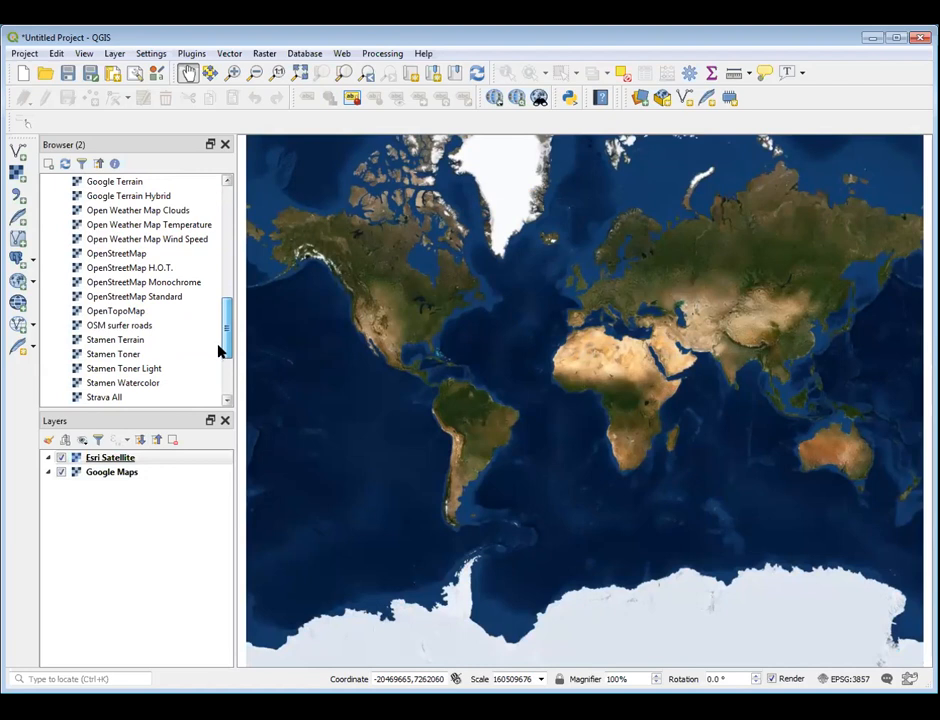
Remove the Esri Satellite and Google Maps layers from the project and collapse the XYZ Tiles list
right_click(125, 458)
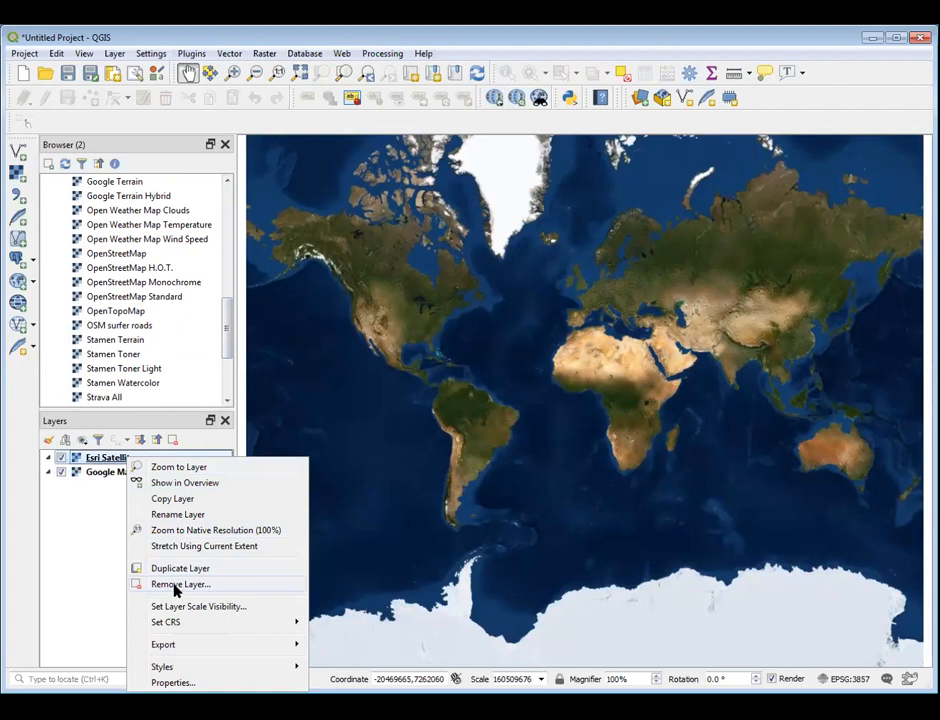
left_click(176, 586)
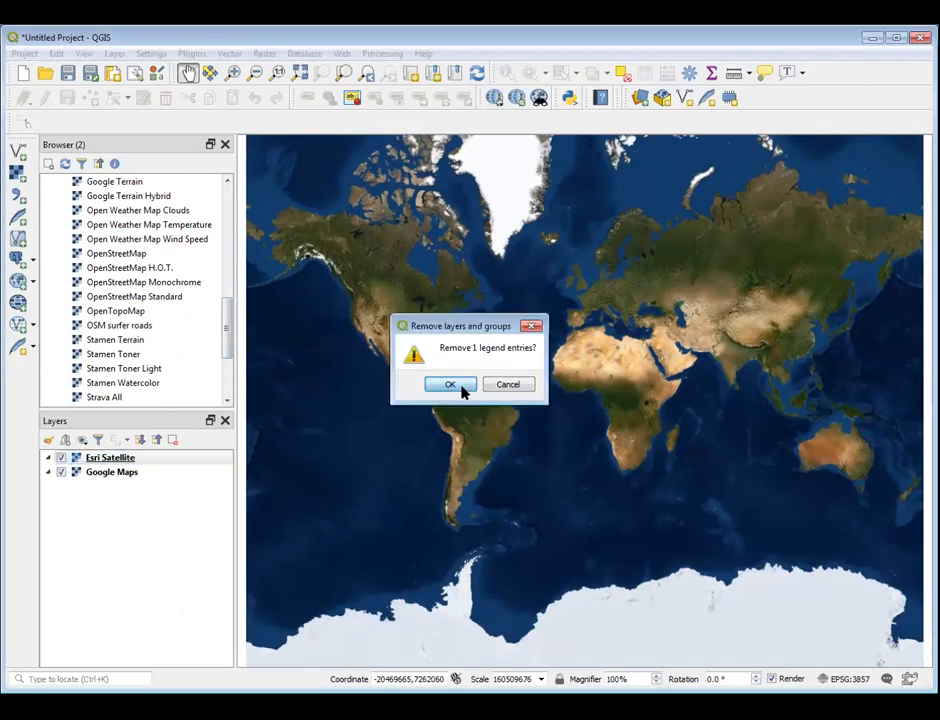
left_click(455, 389)
left_click(58, 459)
right_click(93, 458)
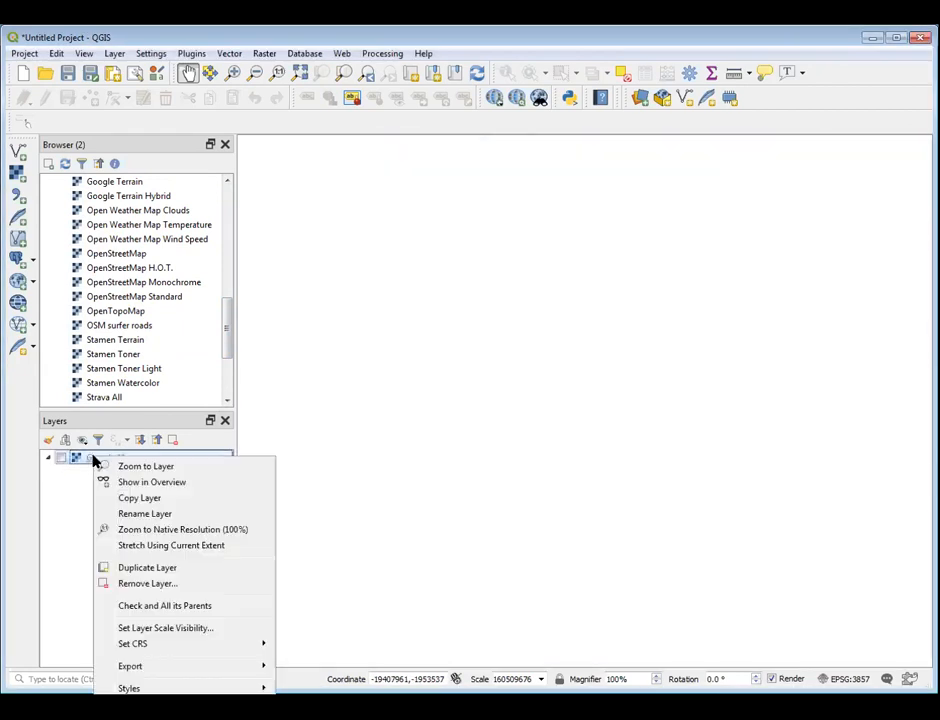
left_click(156, 584)
left_click(450, 386)
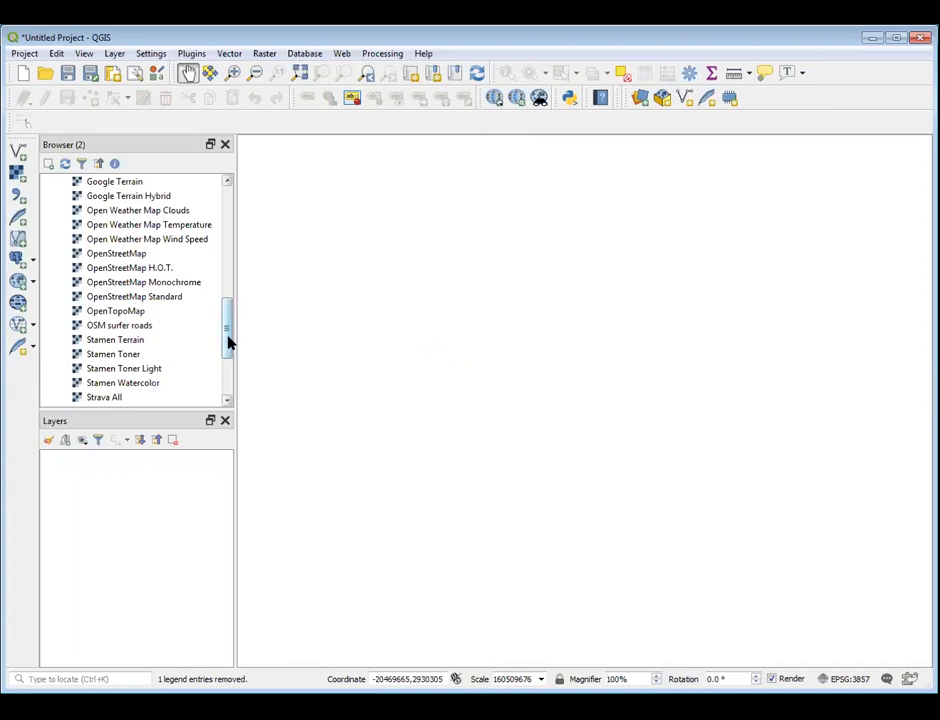
left_click_drag(228, 342, 218, 212)
left_click(48, 340)
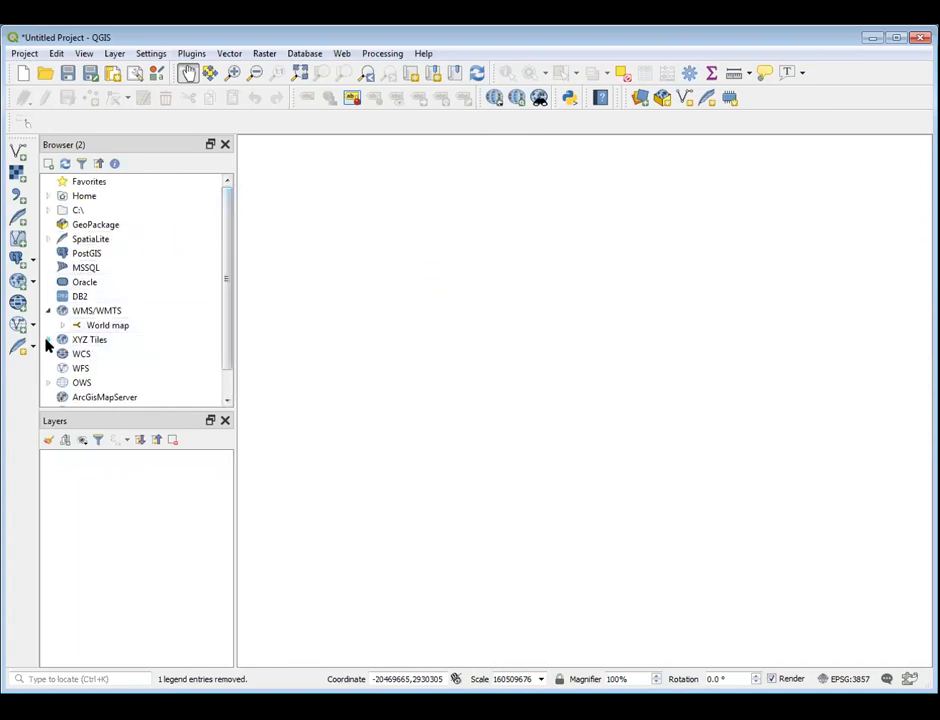